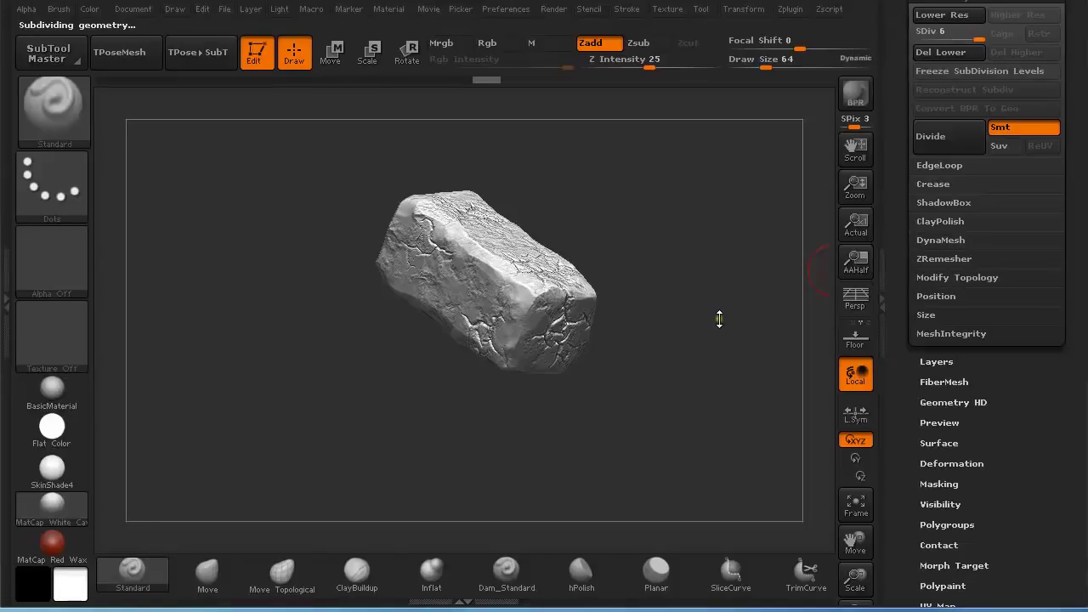
Orbit the crack-covered rock sculpt twice to inspect its detail from different angles.
left_click_drag(702, 325, 605, 297)
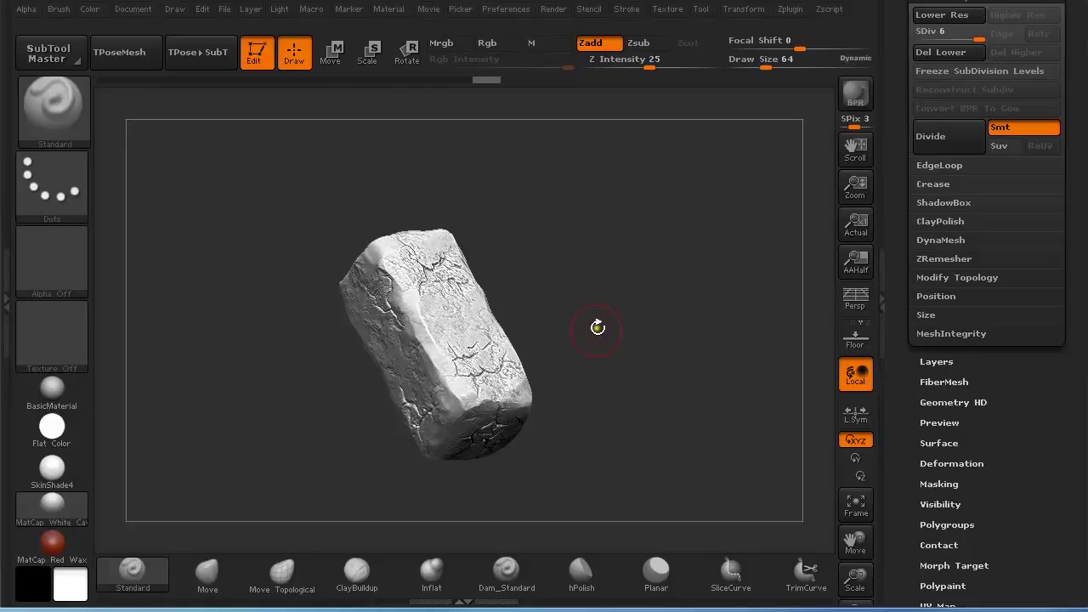
left_click_drag(598, 327, 566, 240)
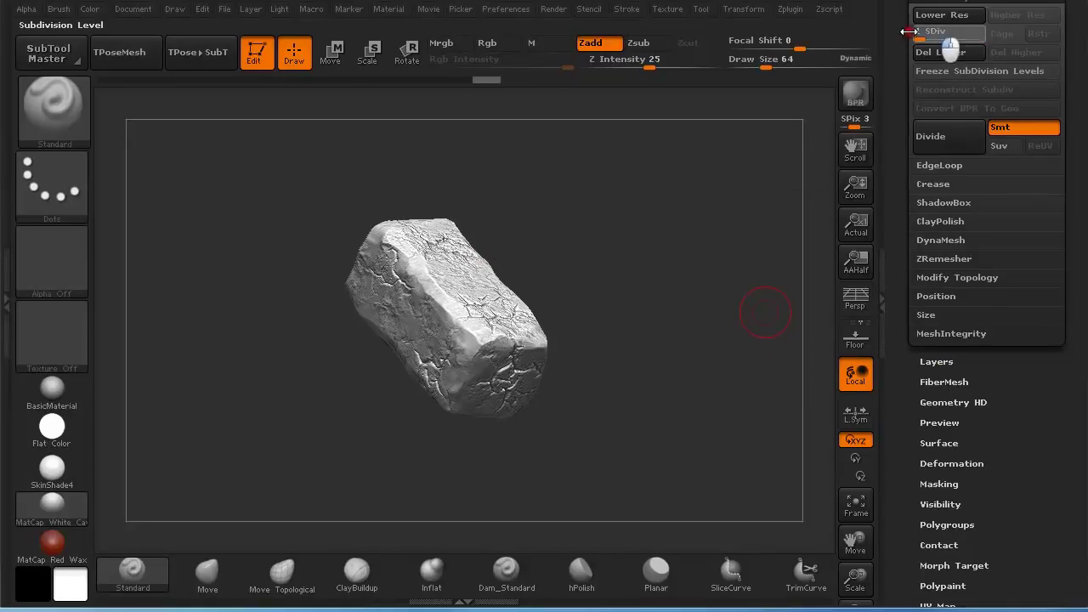
Drop the rock to subdivision level 1.
left_click_drag(977, 31, 919, 32)
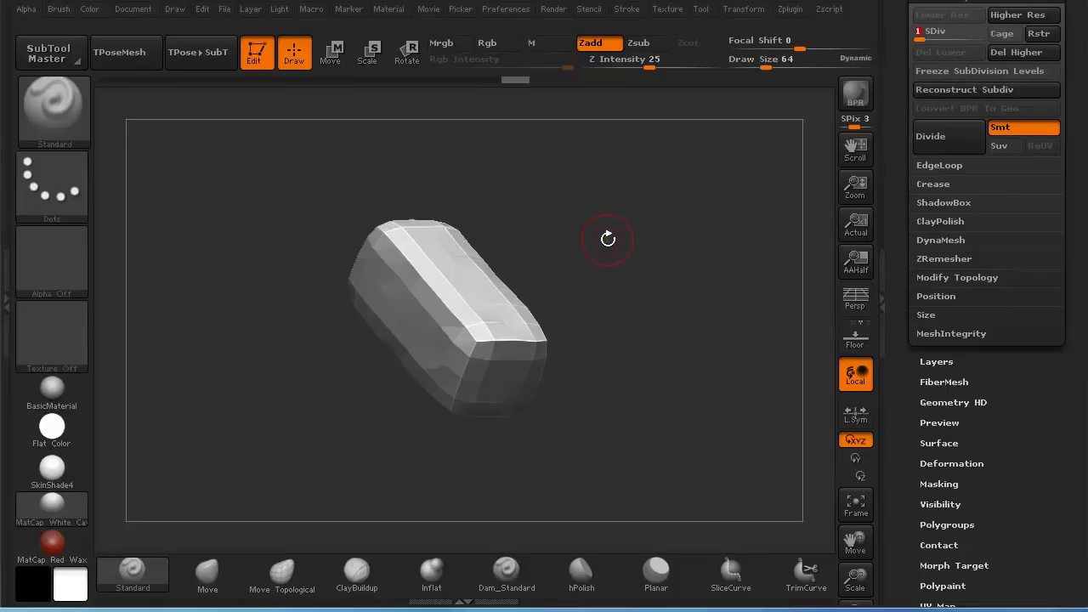
left_click_drag(922, 31, 966, 31)
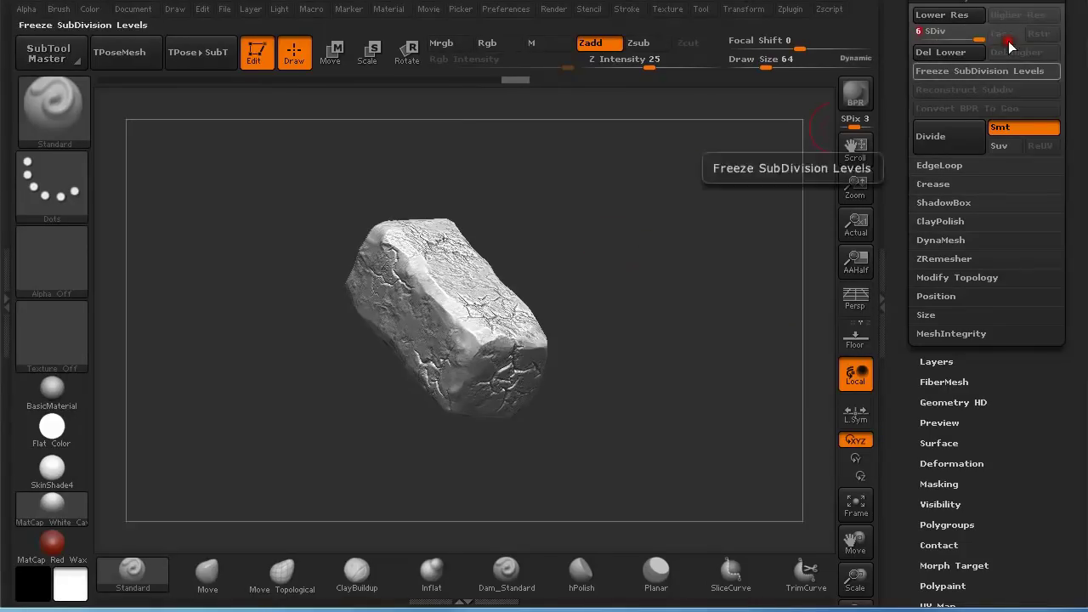
key("shift")
key("shift+d")
key("shift+d")
key("shift+d")
key("shift+d")
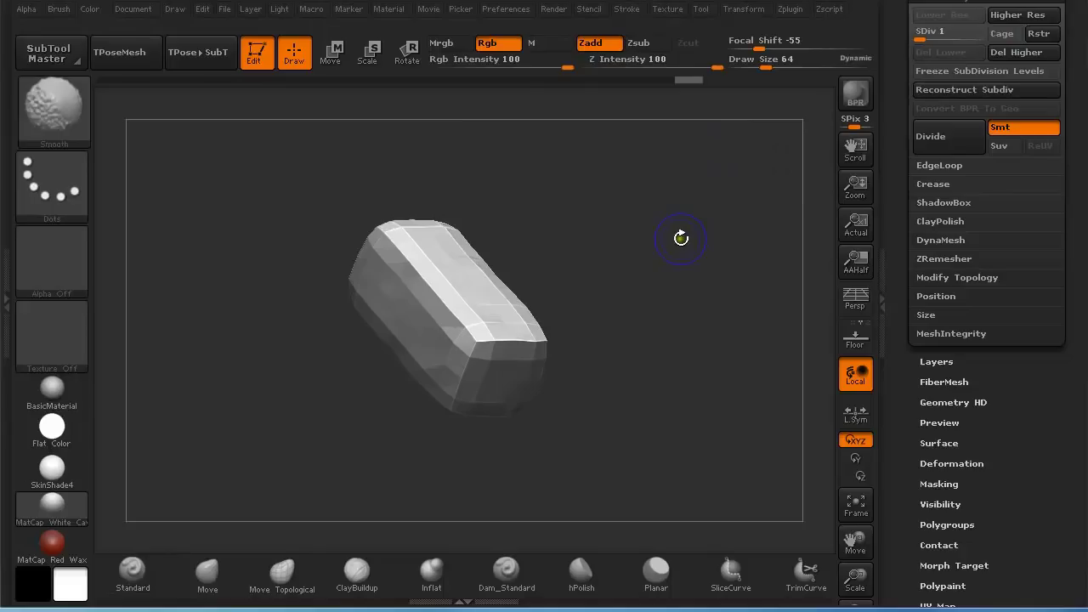
Export the level-1 base mesh from the Tool palette as an OBJ named Brick.
left_click_drag(1067, 91, 1071, 251)
left_click(1006, 55)
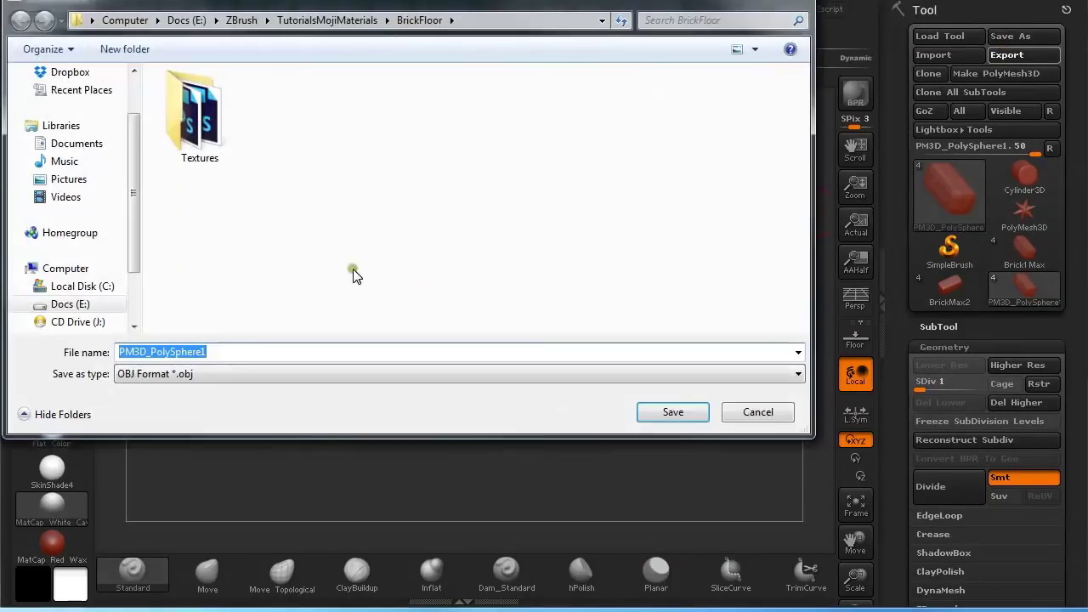
type("Brick")
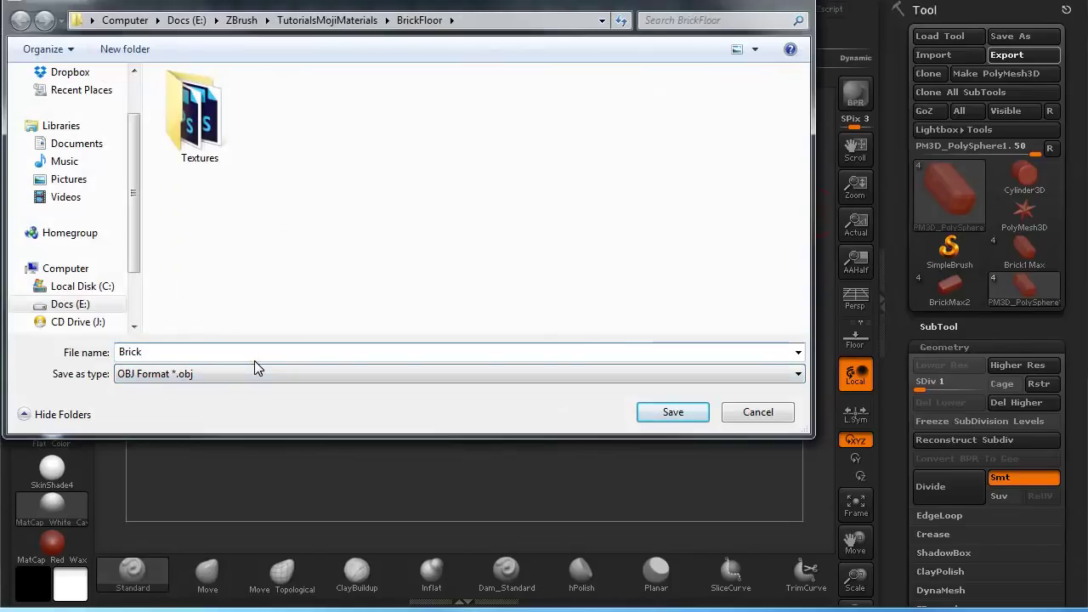
key("Return")
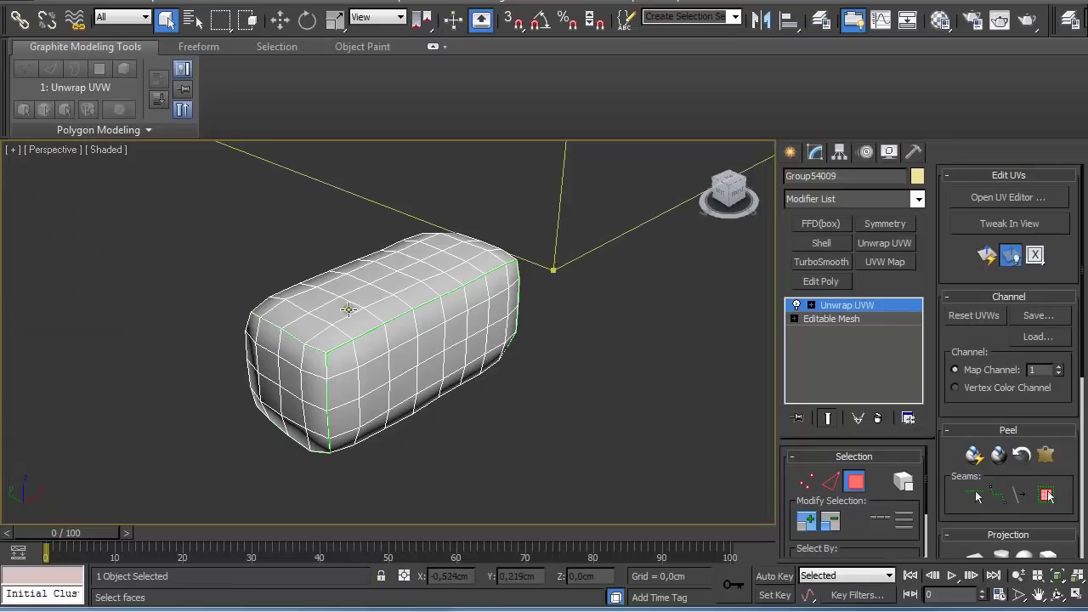
Delete the existing object and import Brick.obj, which arrives as the Group54009 mesh.
key("Delete")
left_click(30, 7)
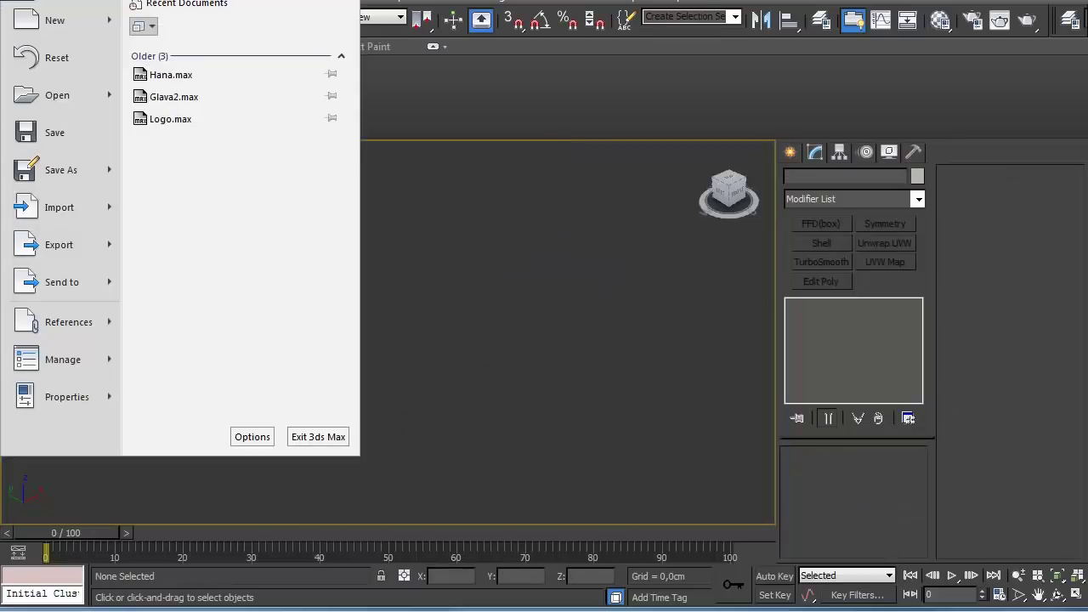
mouse_move(59, 223)
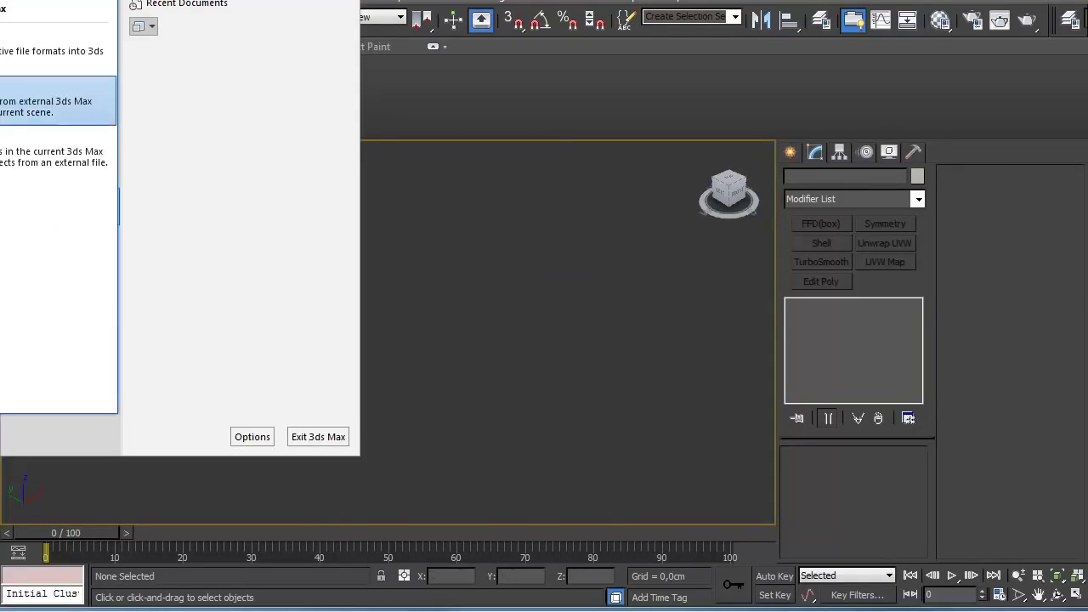
left_click(51, 55)
double_click(153, 76)
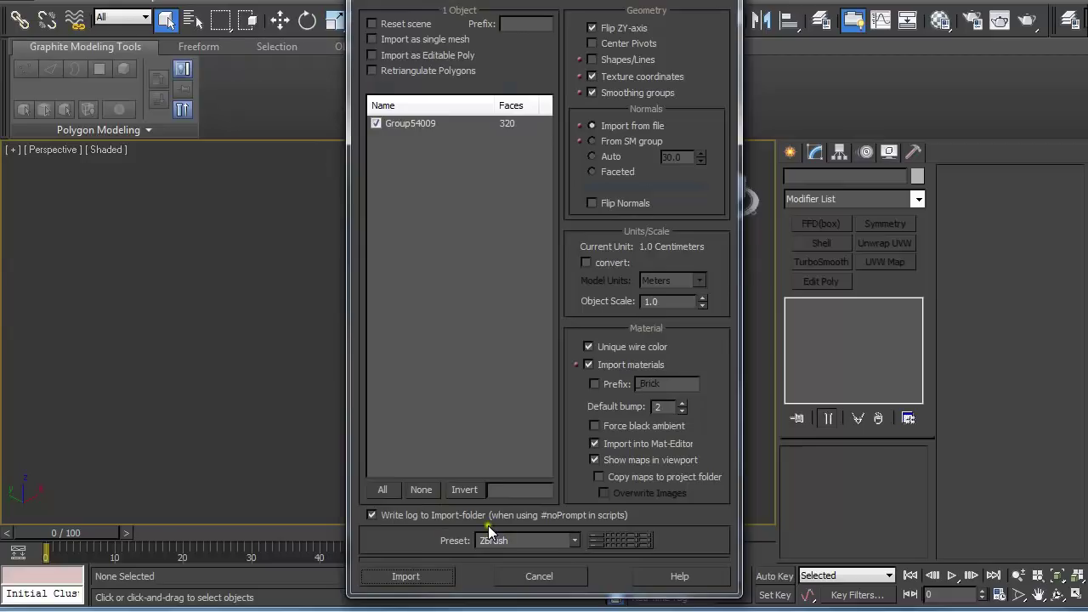
left_click(406, 576)
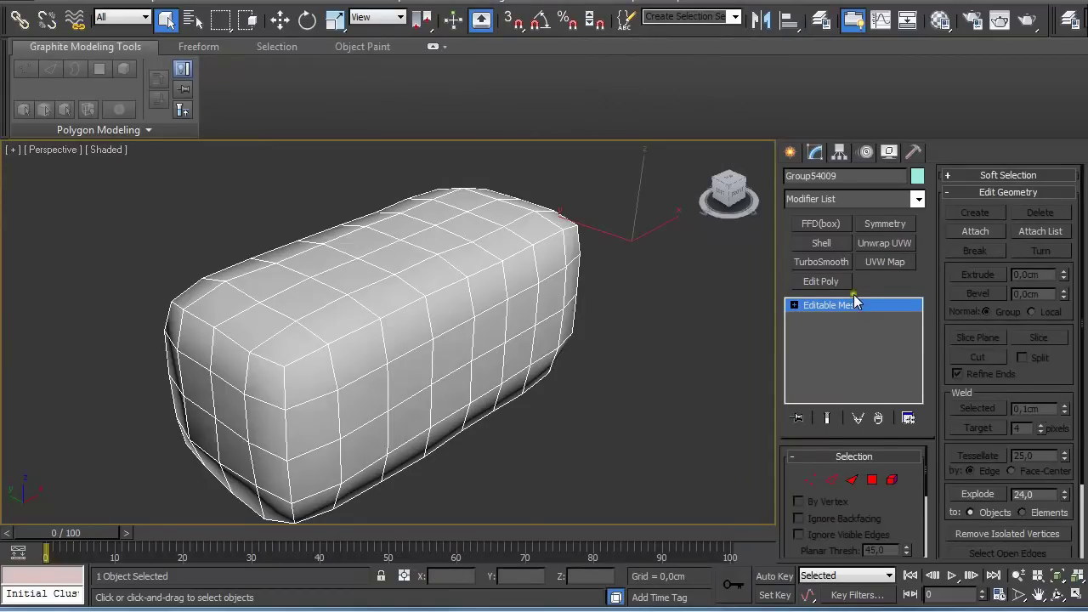
Apply an Unwrap UVW modifier to Group54009 and open the Edit UVWs editor.
left_click(880, 242)
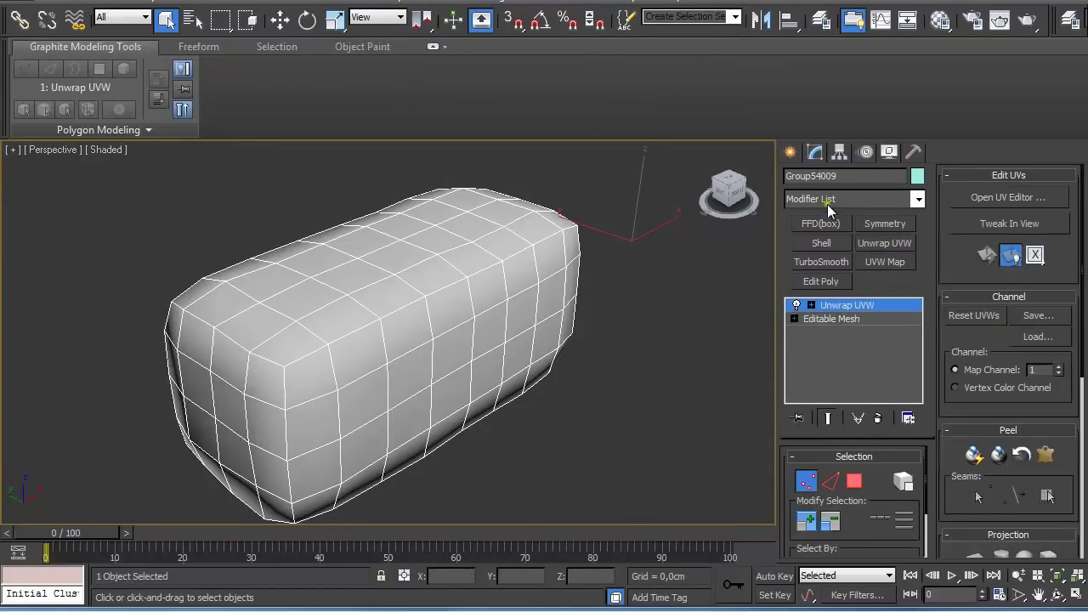
left_click(970, 202)
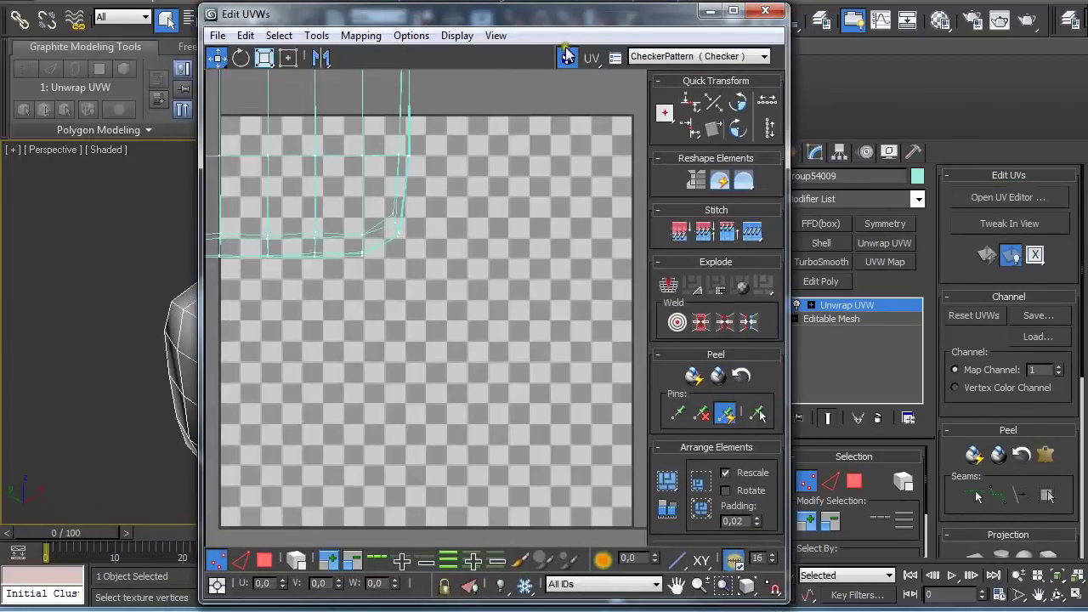
Hide the checker map, select all UV faces, and Flatten Mapping with default settings.
left_click(567, 57)
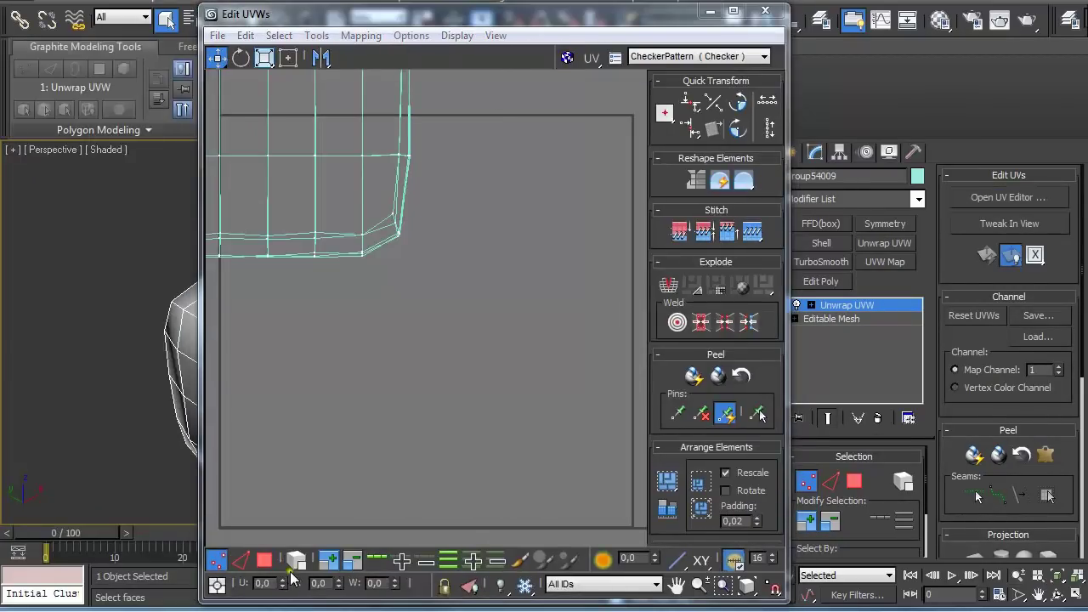
left_click(265, 559)
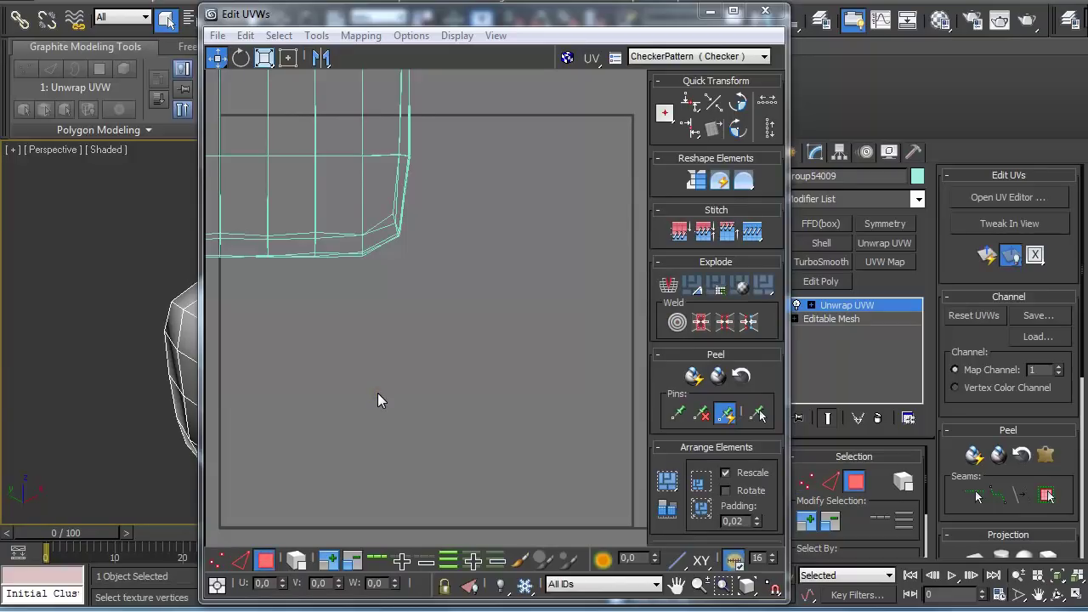
key("ctrl+a")
left_click(358, 38)
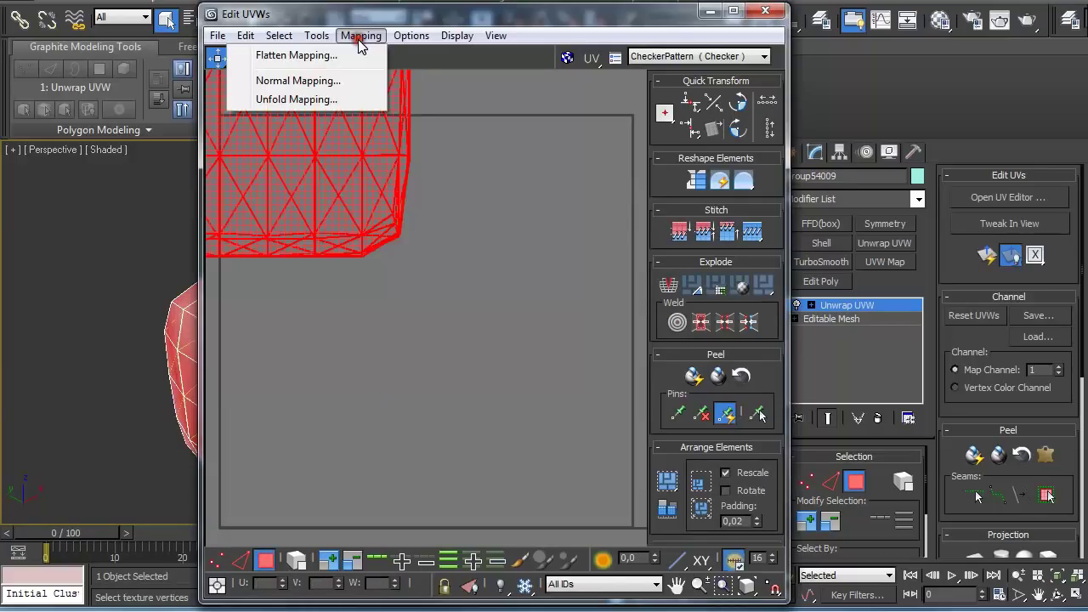
left_click(344, 53)
left_click_drag(187, 0, 301, 90)
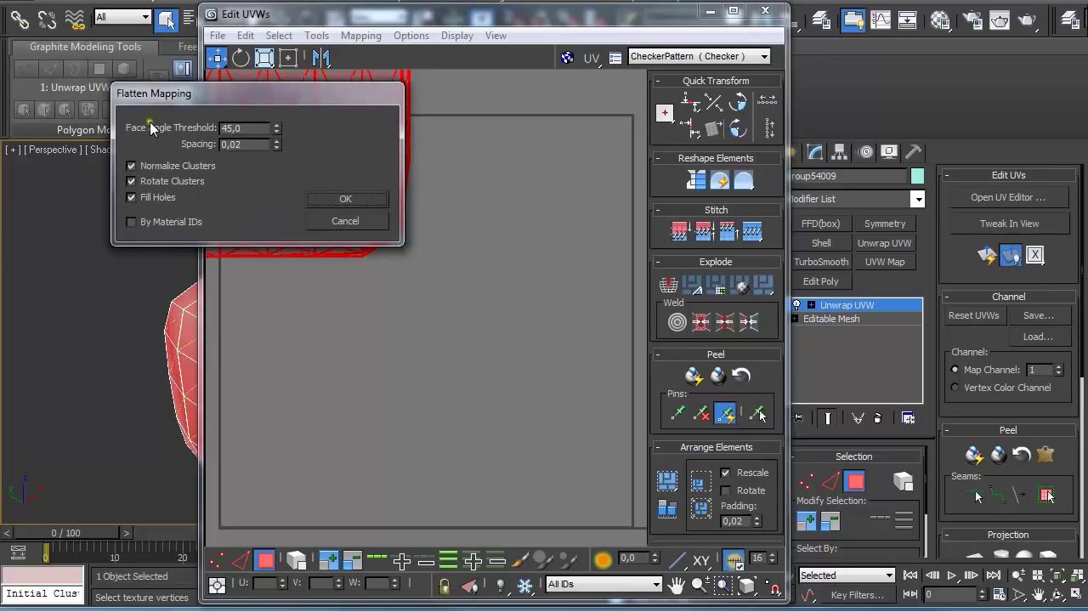
left_click(328, 200)
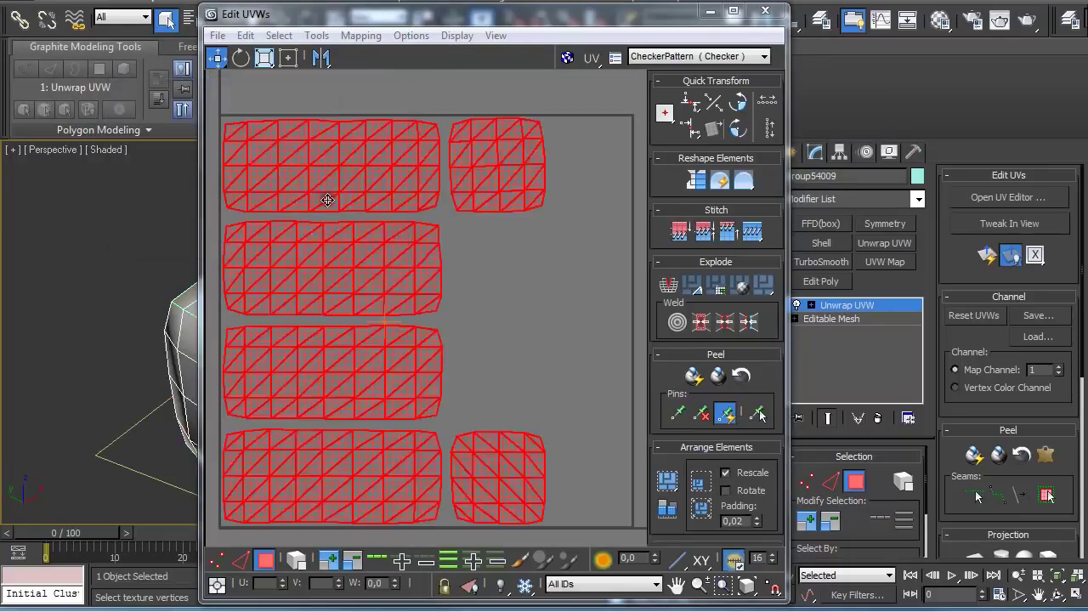
Stitch the second and lower UV clusters onto the top cluster's border edges.
left_click(240, 561)
left_click_drag(230, 107, 425, 131)
left_click_drag(457, 181, 220, 131)
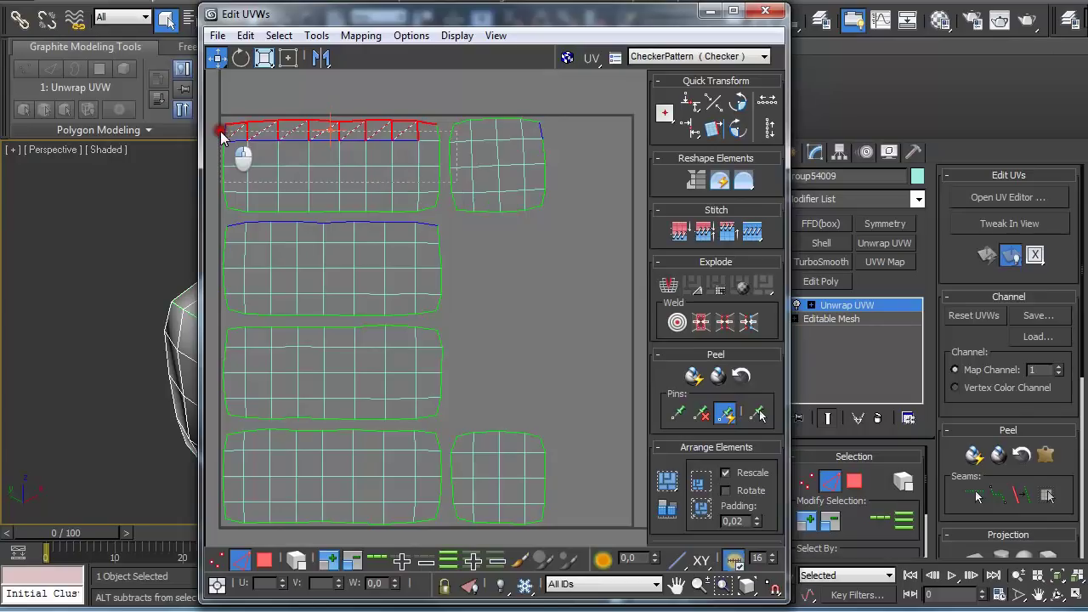
left_click(741, 231)
mouse_move(240, 201)
left_mouse_down()
mouse_move(393, 226)
mouse_move(298, 204)
mouse_move(228, 203)
left_mouse_up()
right_click(386, 228)
left_click_drag(212, 167, 451, 226, "alt")
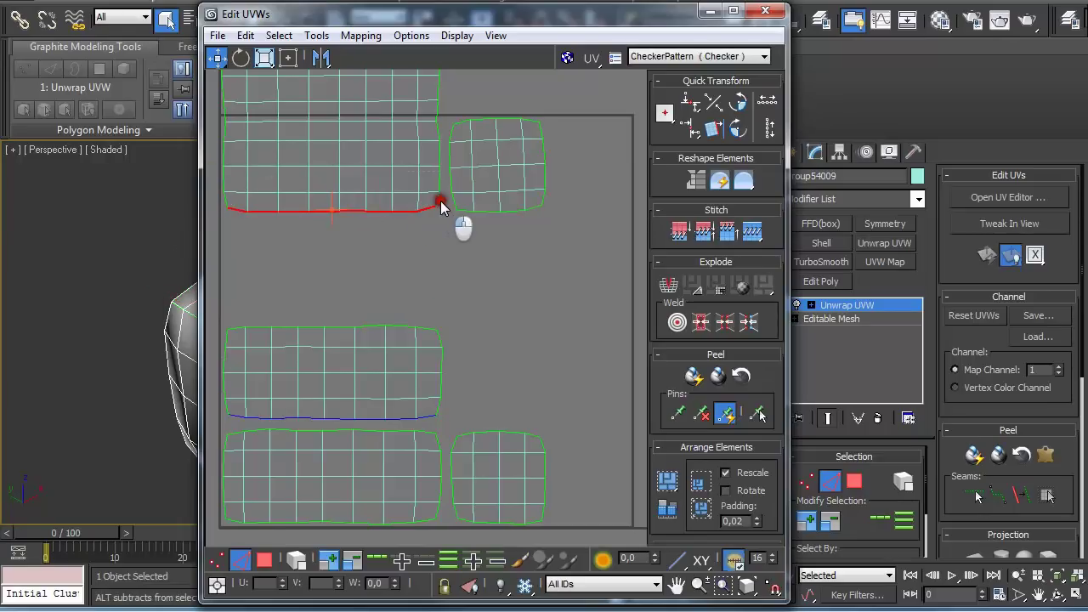
left_click(751, 234)
Stitch the two side clusters onto the shell's left and right border edges.
middle_click_drag(279, 238, 375, 258)
left_click_drag(293, 162, 408, 201)
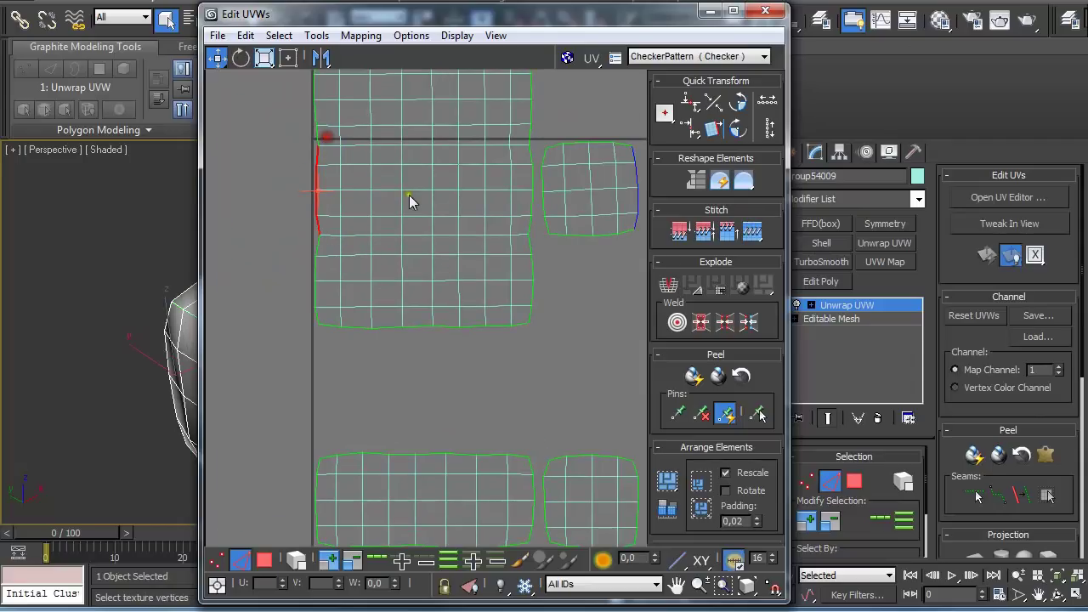
left_click(751, 231)
left_click_drag(518, 153, 556, 230)
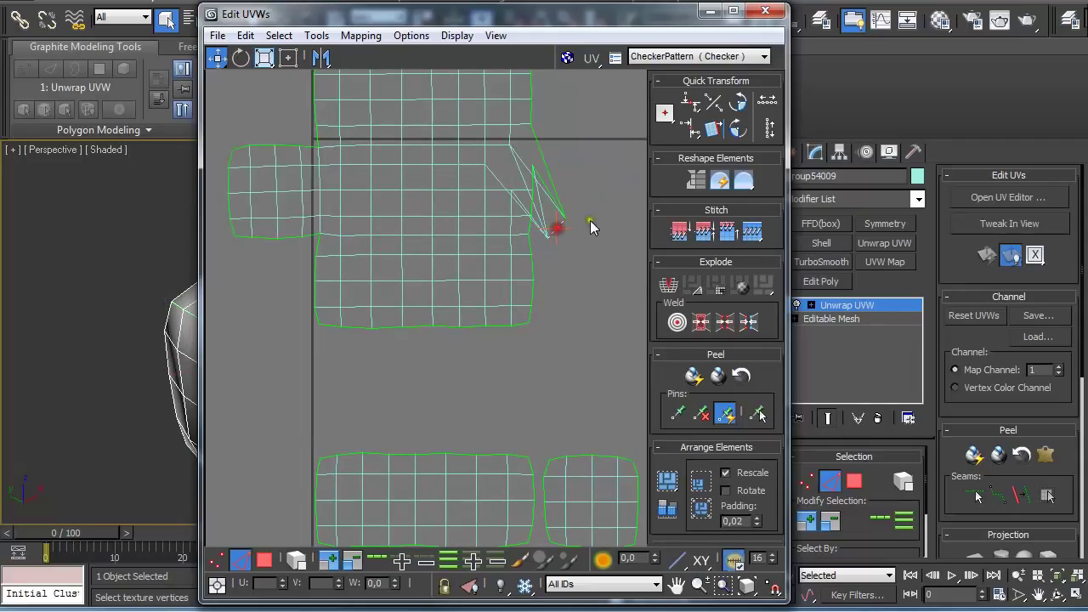
key("ctrl+z")
left_click(519, 155)
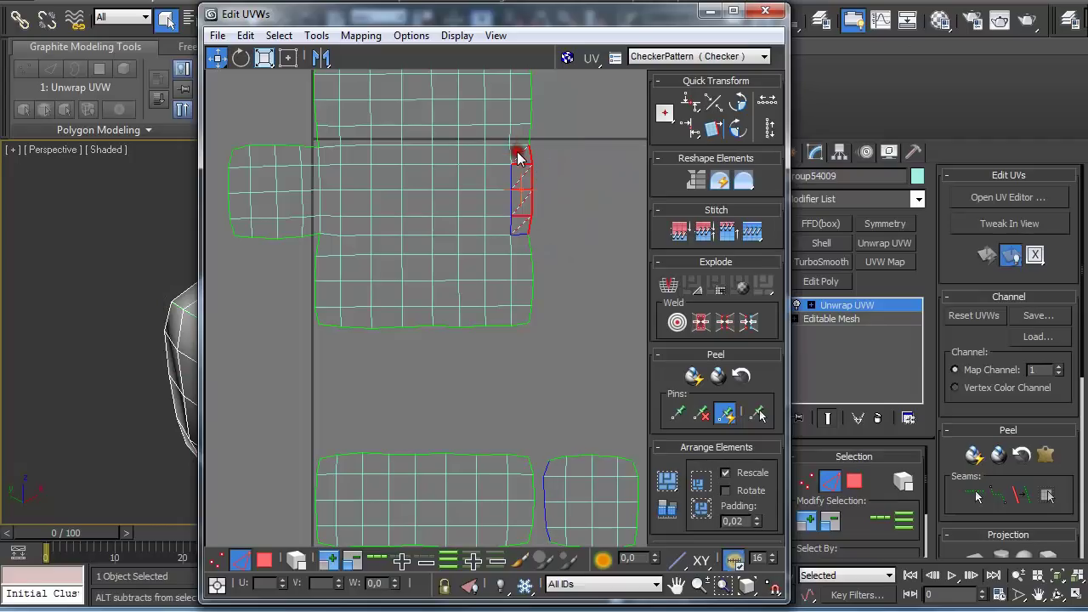
left_click_drag(519, 155, 539, 262)
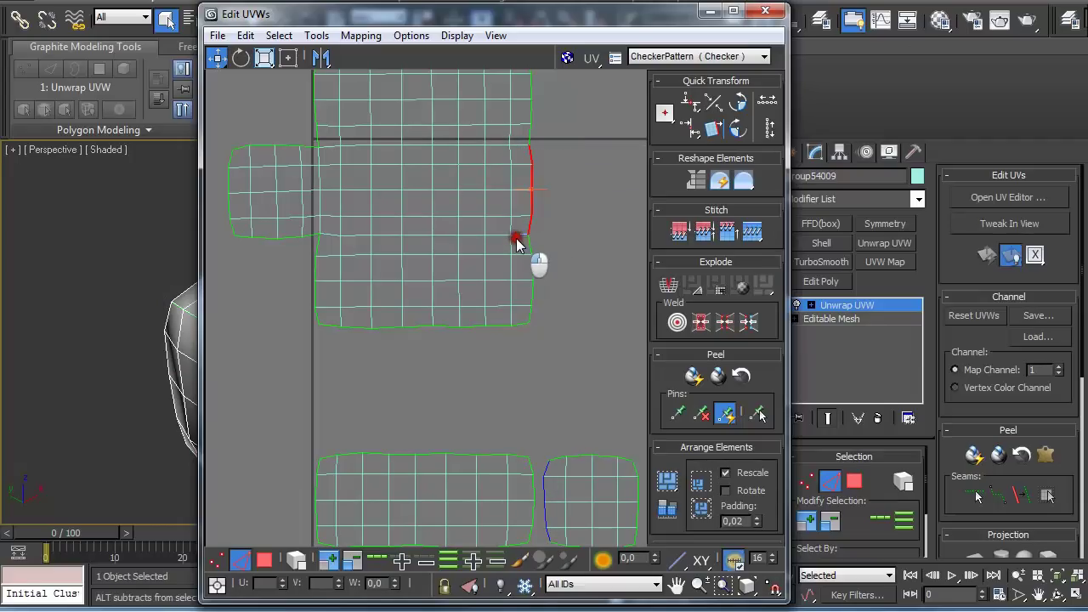
left_click(752, 231)
Stitch the last piece onto the top edge, then straighten all UV faces.
middle_click_drag(377, 110, 350, 183)
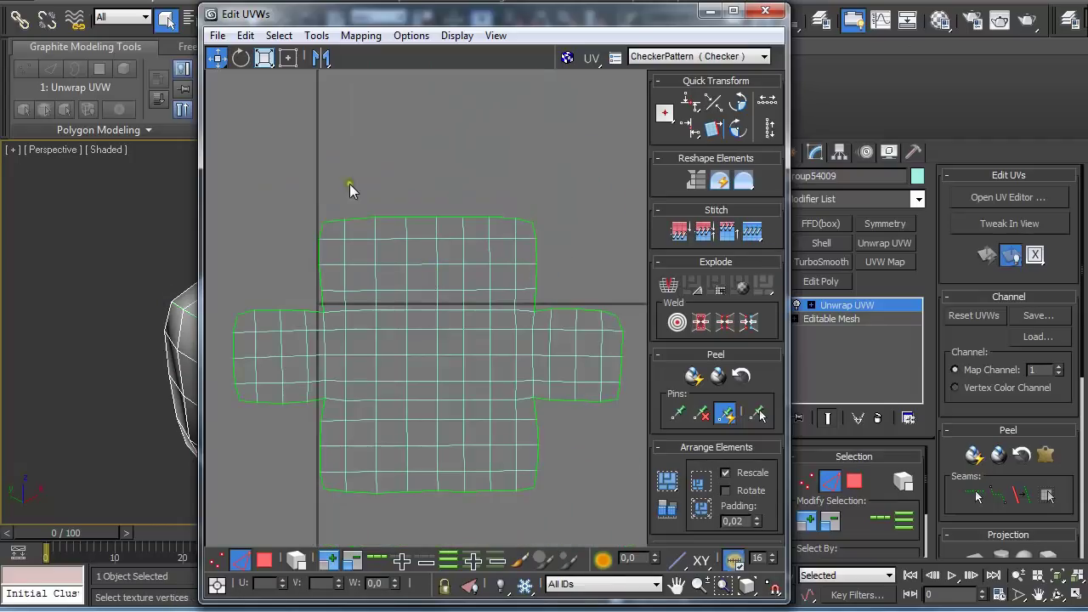
left_click(517, 228)
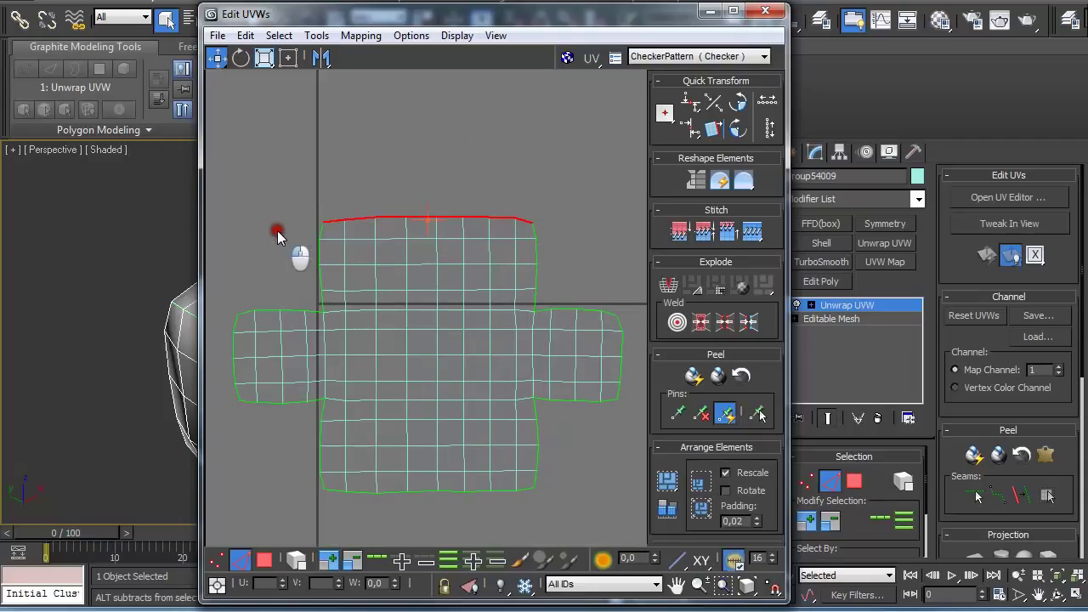
left_click(751, 231)
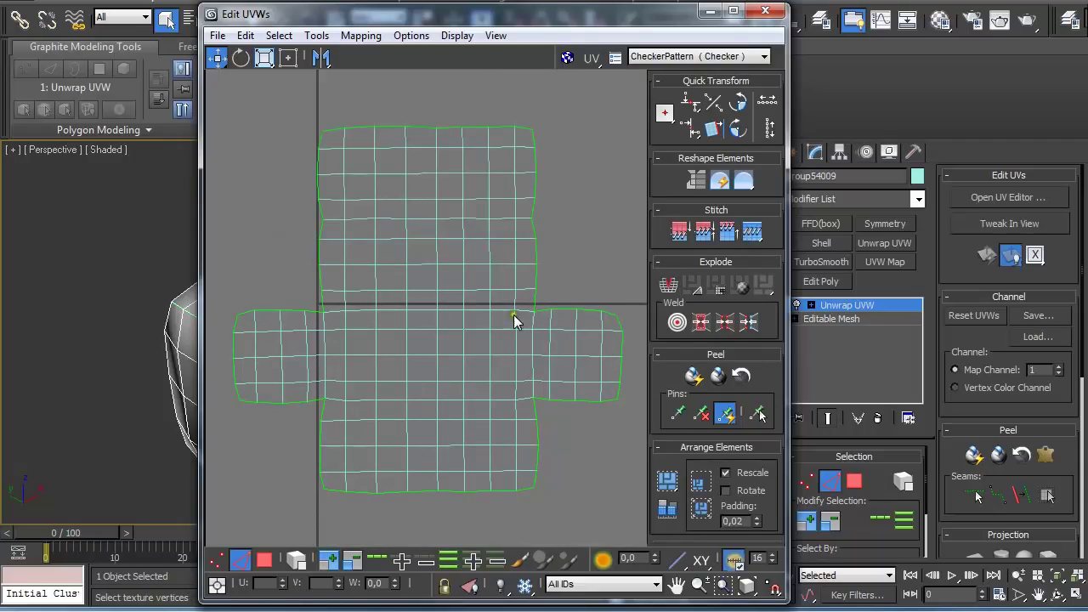
left_click(265, 559)
key("ctrl+a")
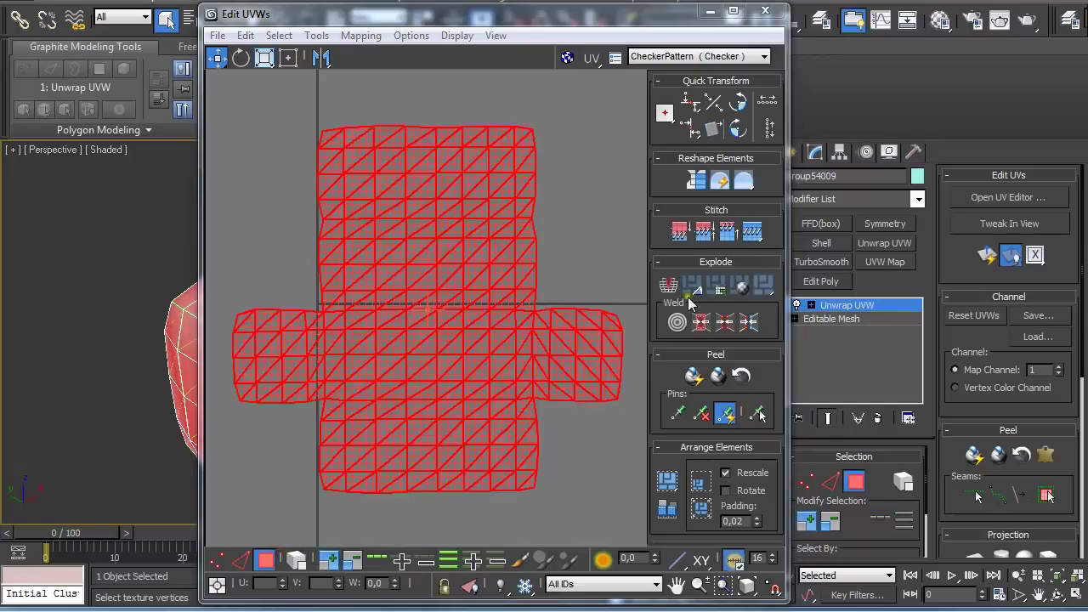
left_click(693, 183)
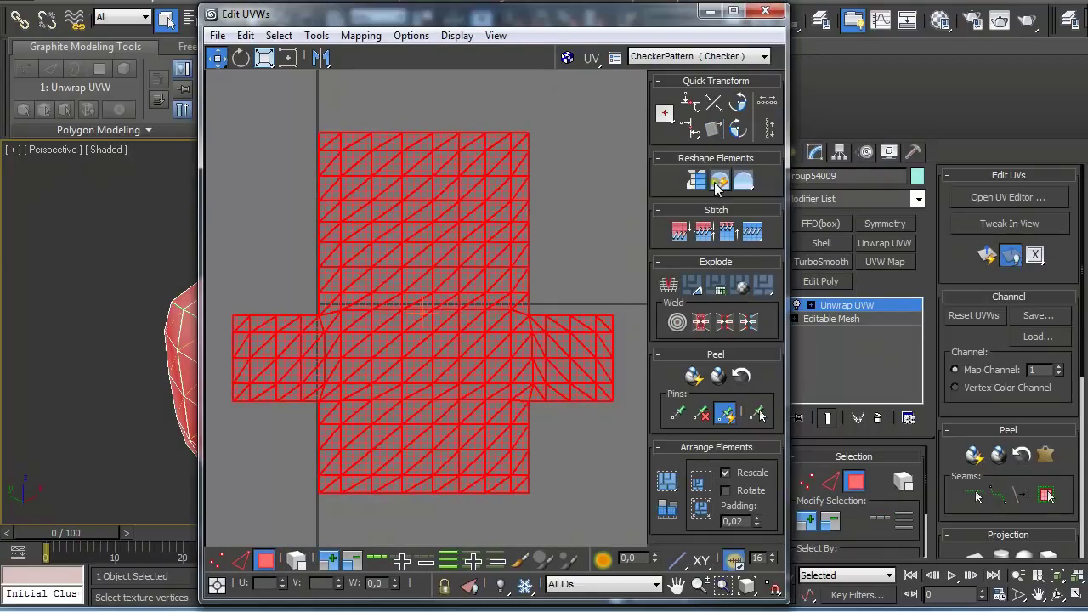
Relax the UV shell twice and scale it down to fit inside the 0–1 square.
left_click(754, 187)
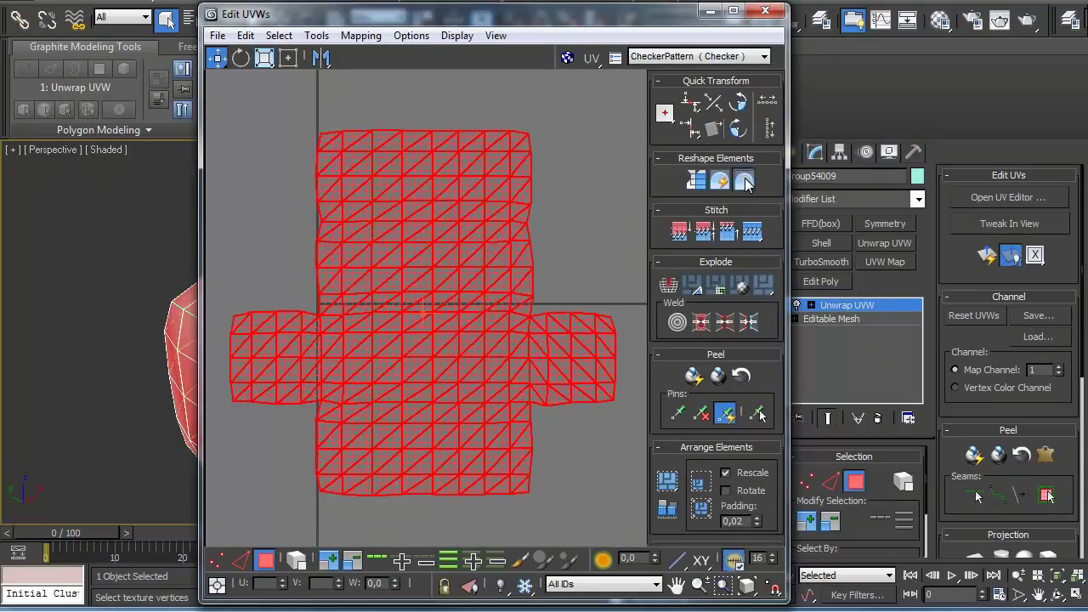
left_click(755, 187)
middle_click_drag(460, 305, 408, 284)
scroll(486, 389, "down", 2)
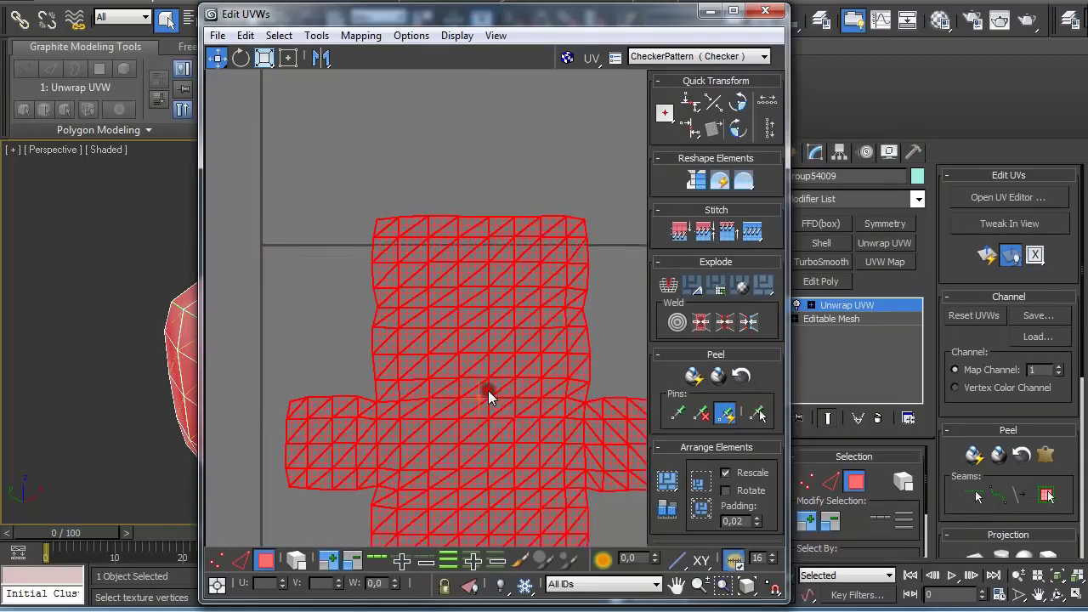
middle_click_drag(486, 388, 420, 258)
scroll(420, 257, "down", 2)
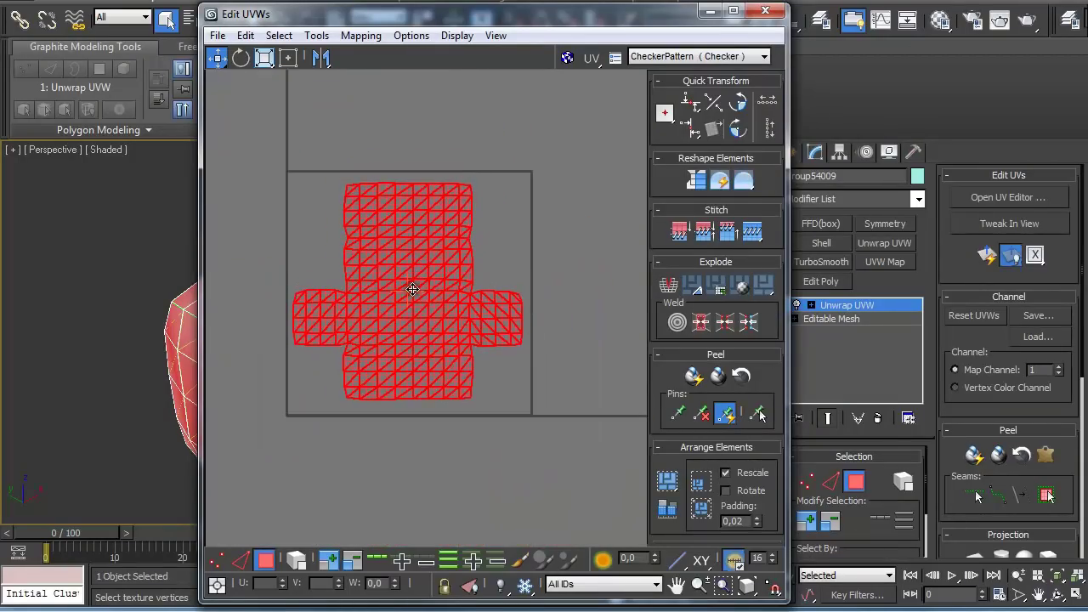
key("r")
left_click_drag(439, 253, 396, 345)
key("w")
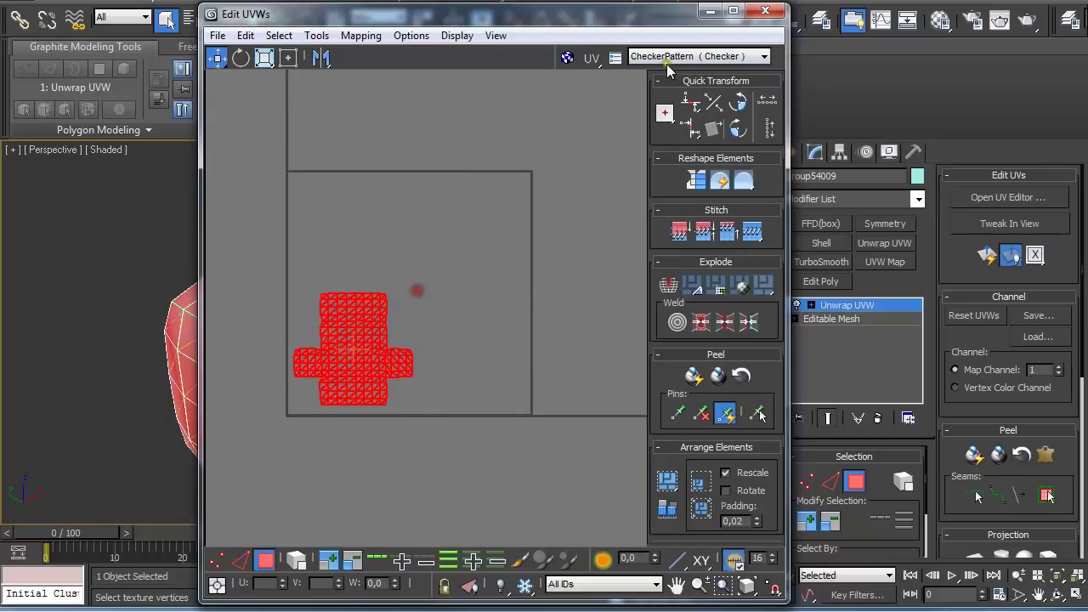
Close the UV editor and export the selected brick as OBJ 'BrickM' with the ZBrush preset.
left_click(764, 10)
left_click(652, 299)
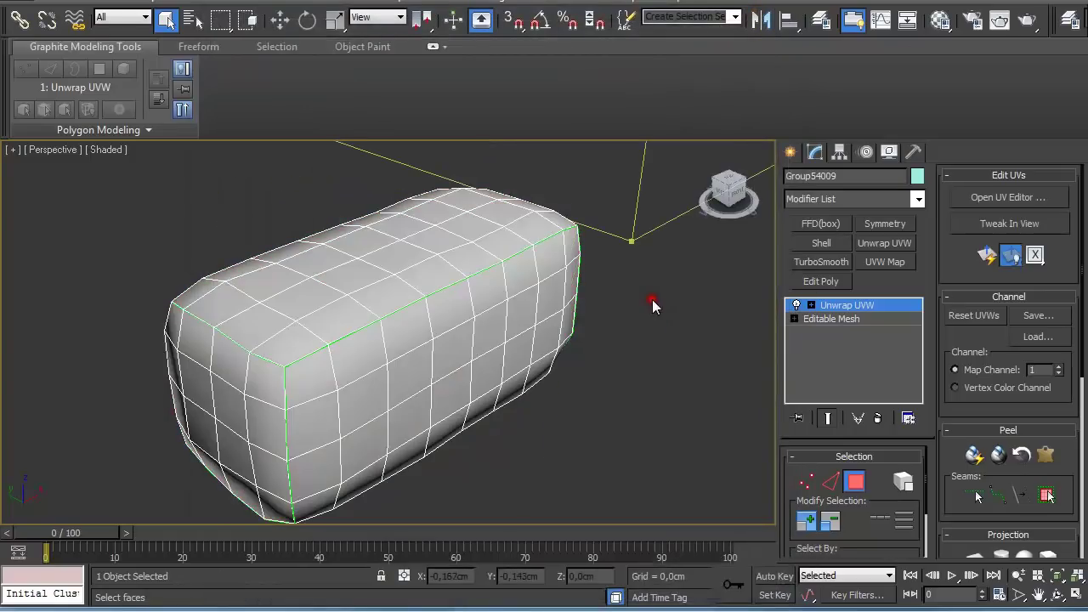
key("alt+f")
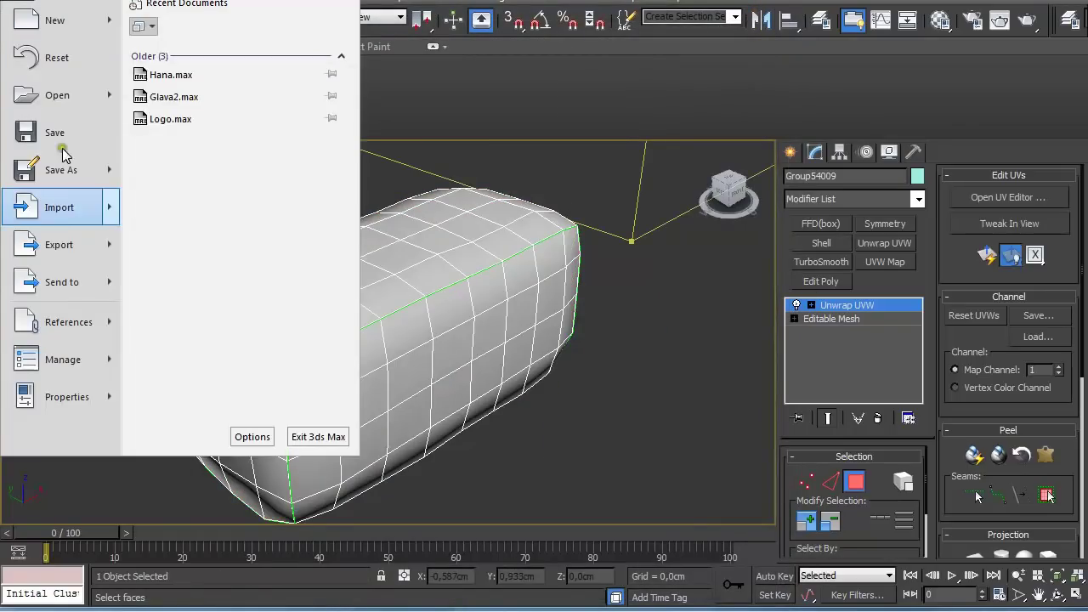
left_click(53, 242)
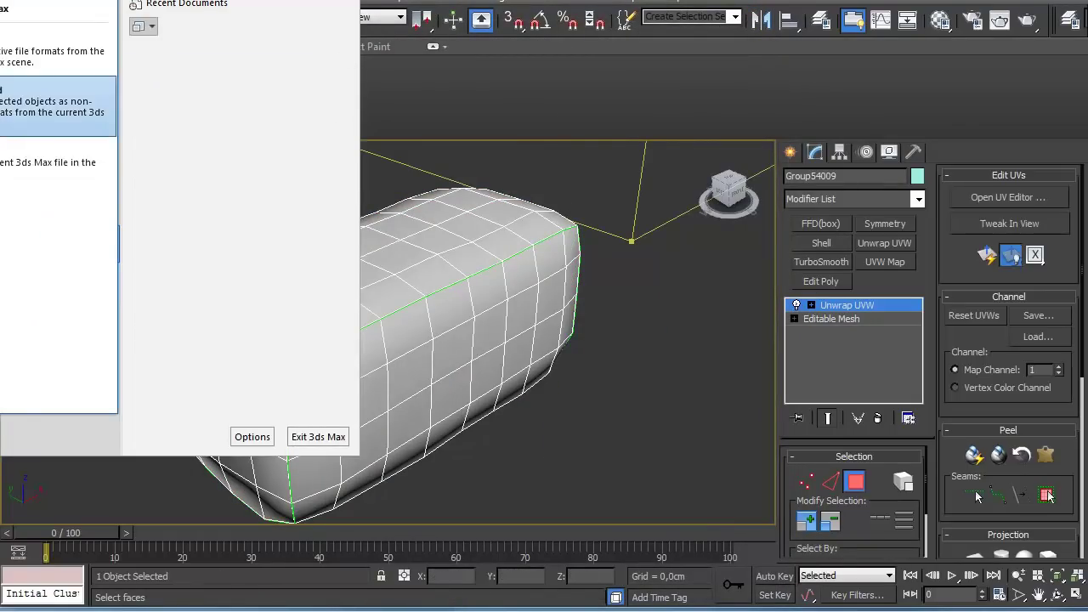
left_click(165, 39)
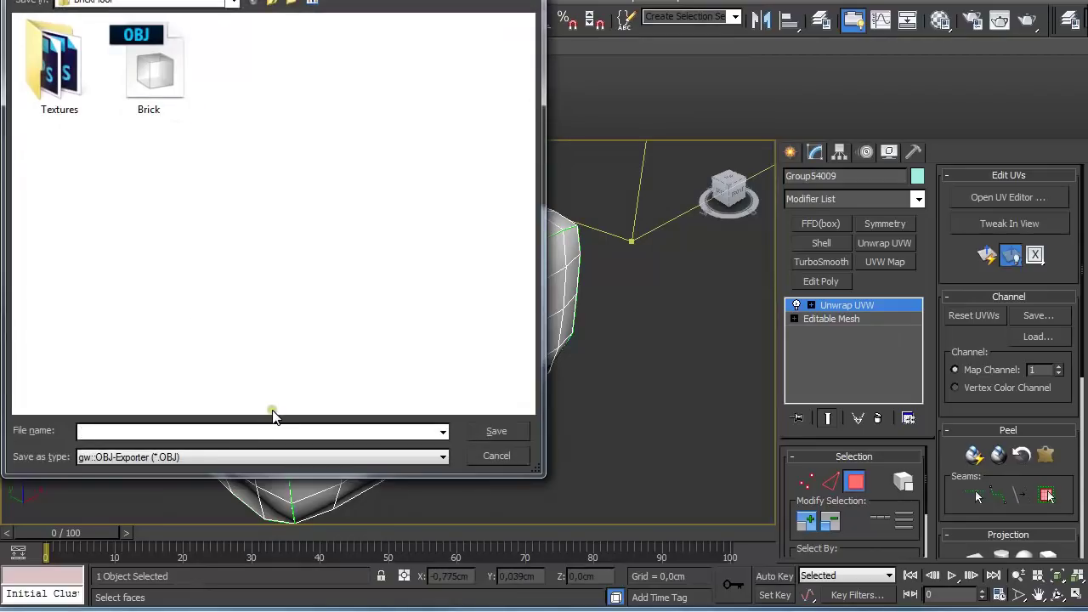
type("BrickMax")
left_click(504, 430)
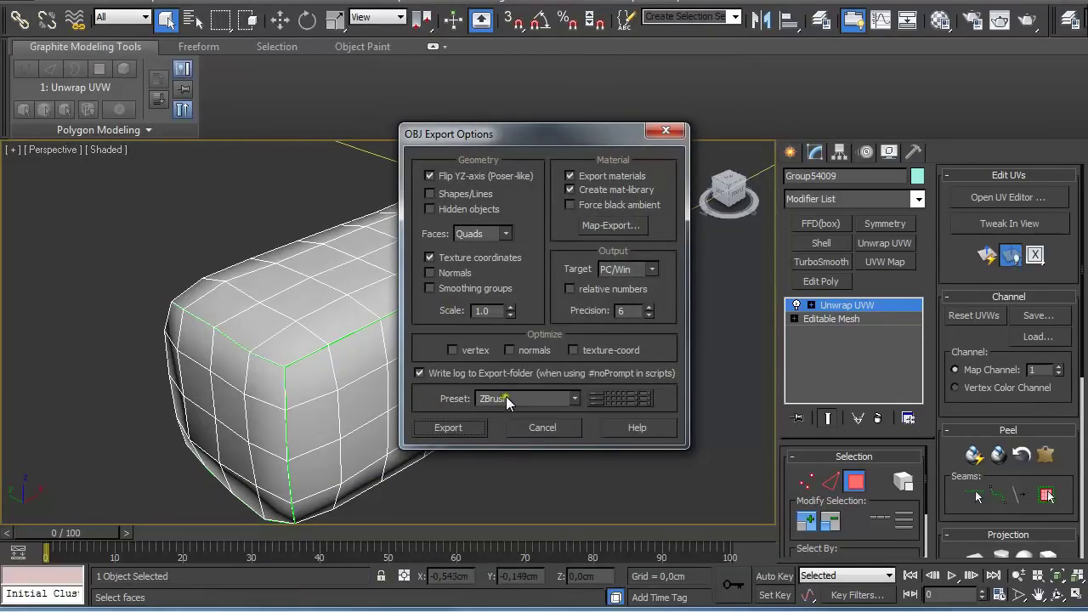
left_click(448, 427)
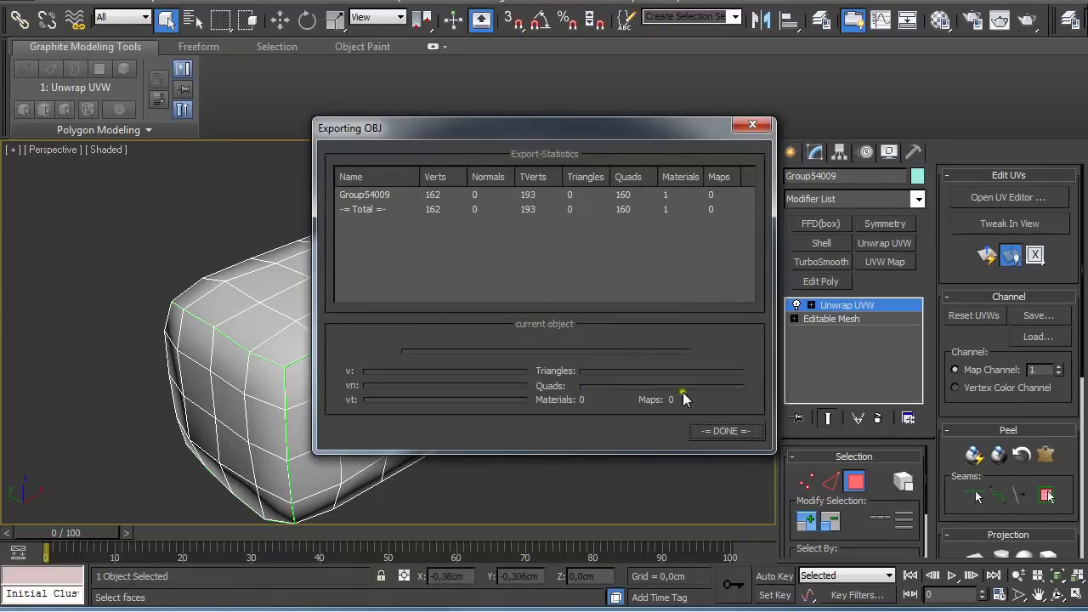
left_click(726, 432)
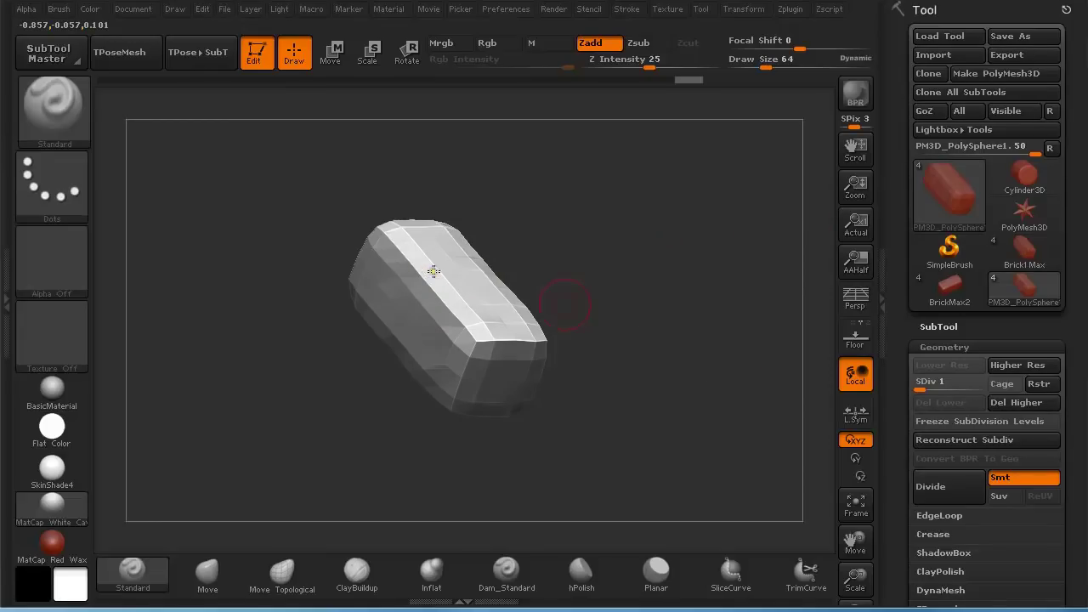
Import BrickMax.obj into the brick tool, check level-6 detail, then return to SDiv 1.
left_click(938, 55)
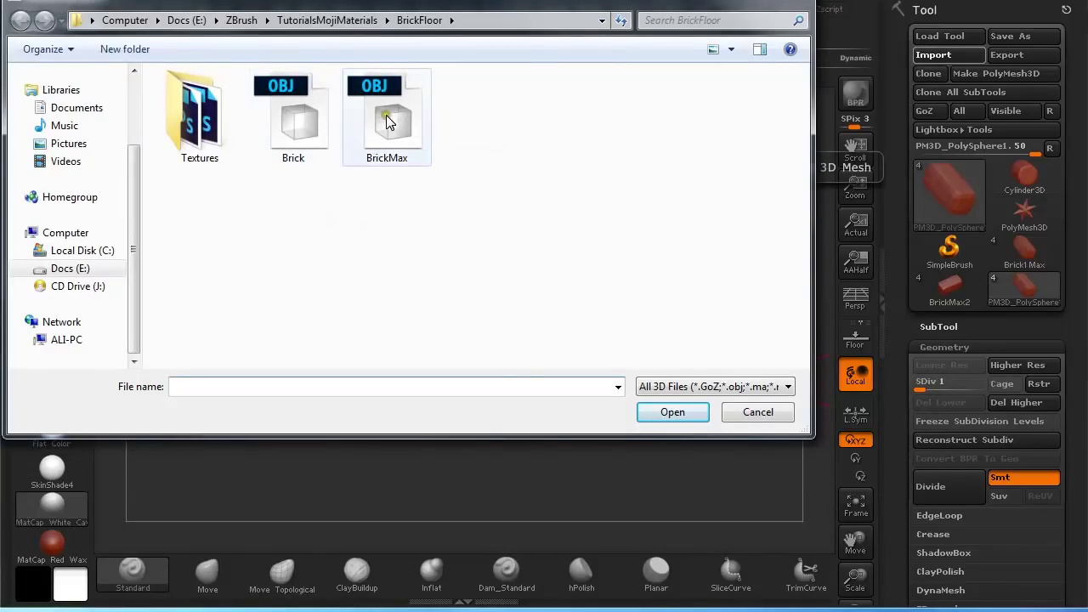
double_click(387, 119)
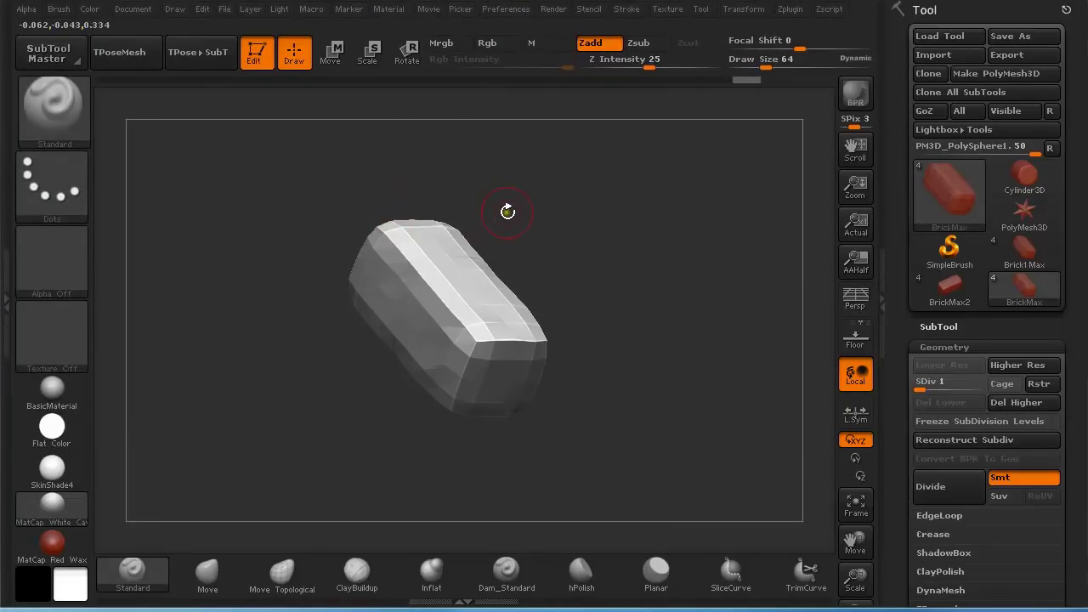
key("d")
key("d")
key("d")
key("d")
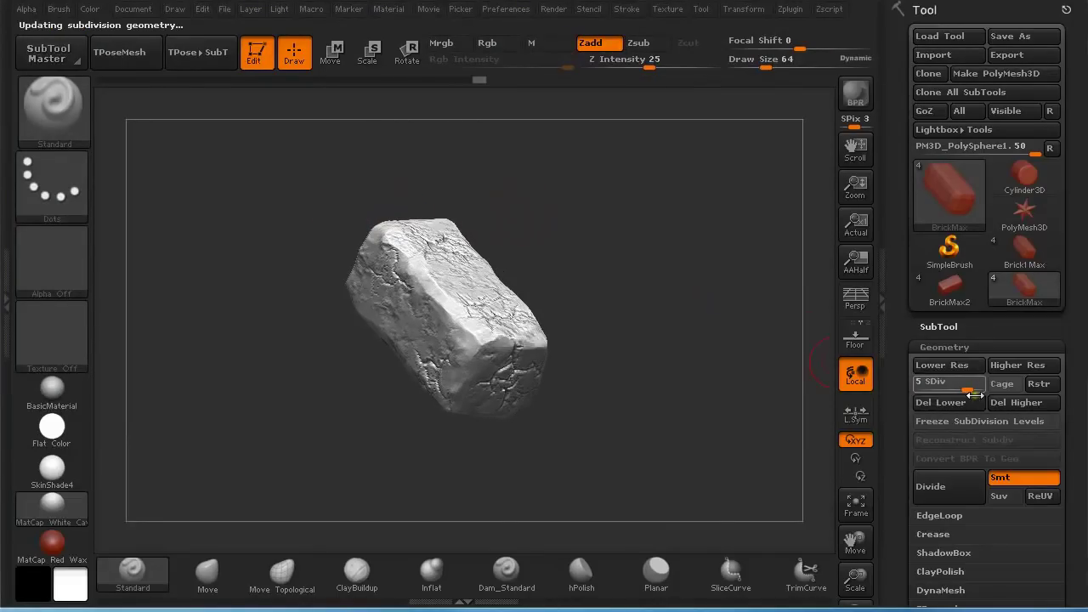
key("d")
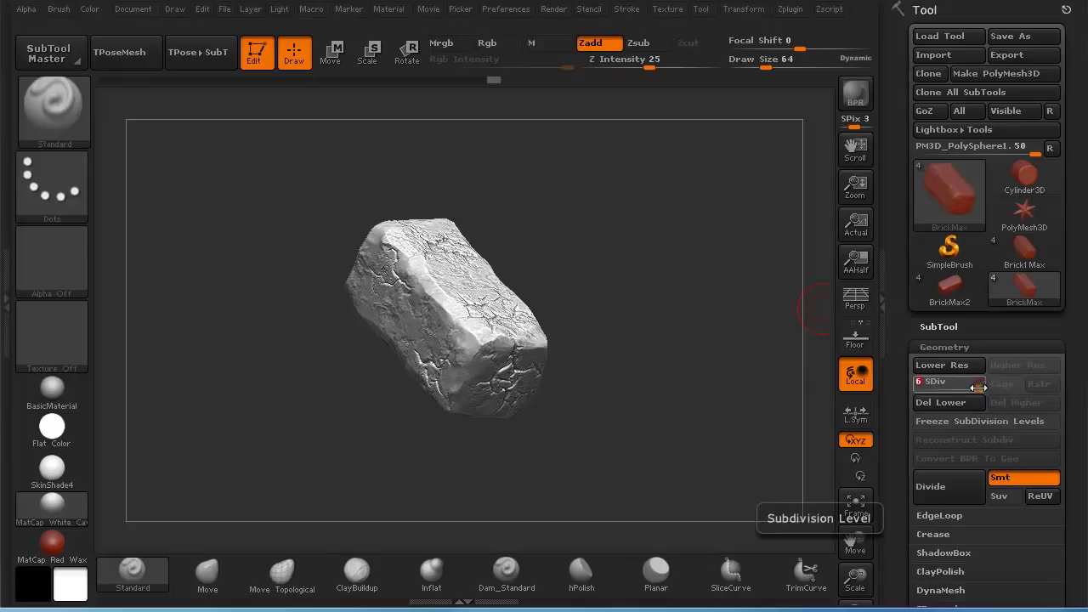
left_click_drag(978, 387, 918, 390)
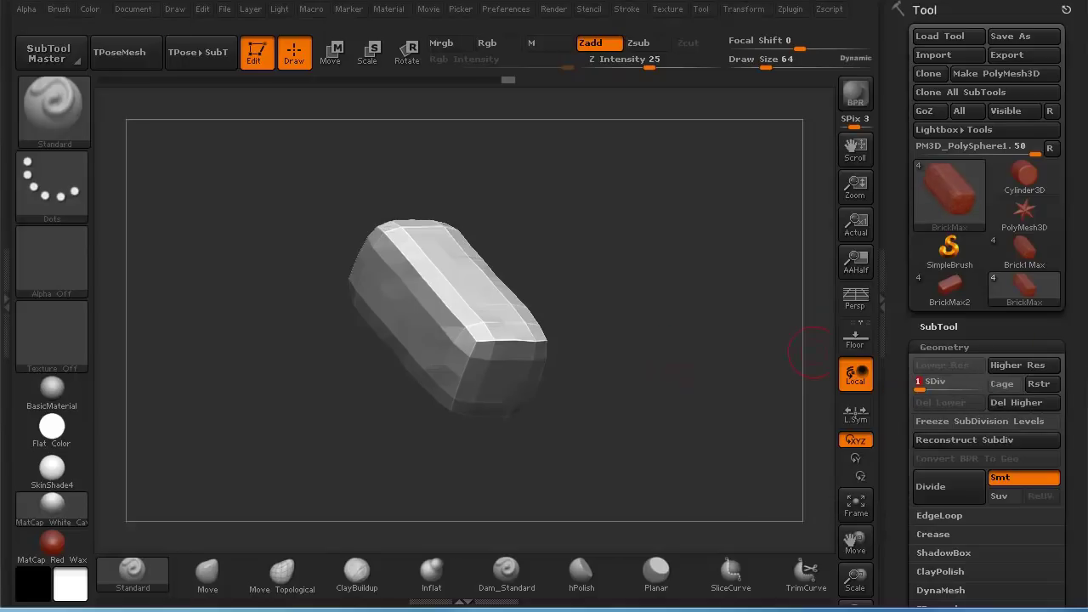
left_click_drag(1078, 378, 1050, 199)
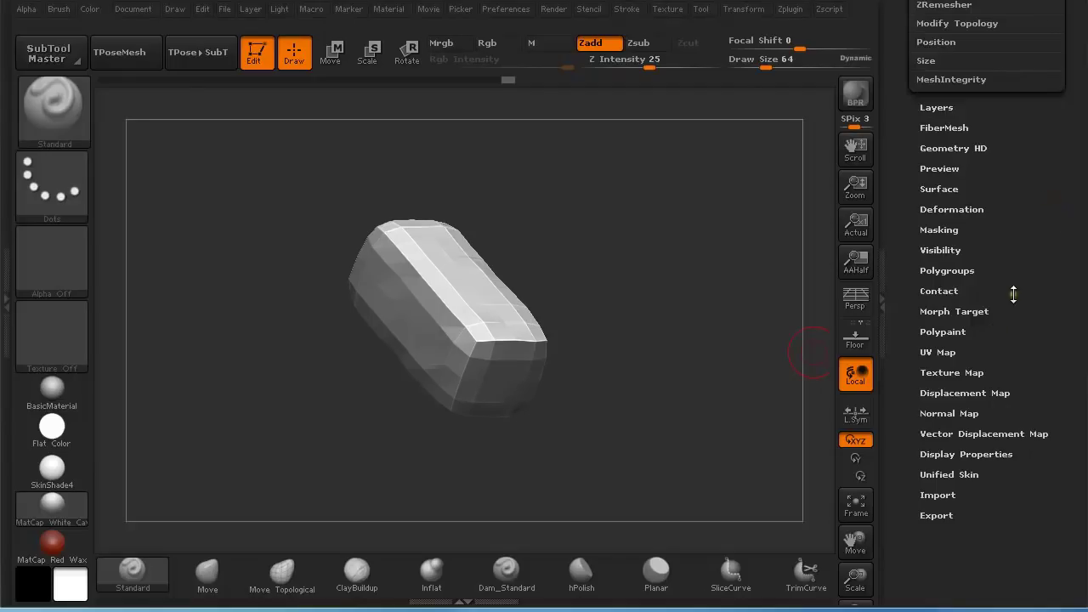
Create the 2048×2048 normal map, then the displacement map, and tilt the brick horizontally.
left_click(968, 414)
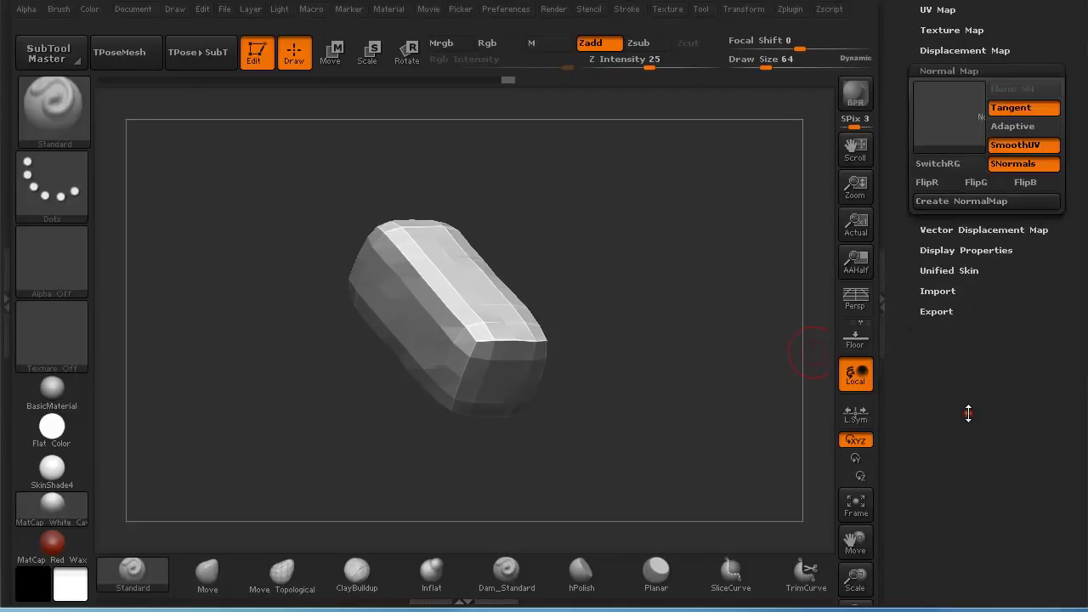
left_click(949, 204)
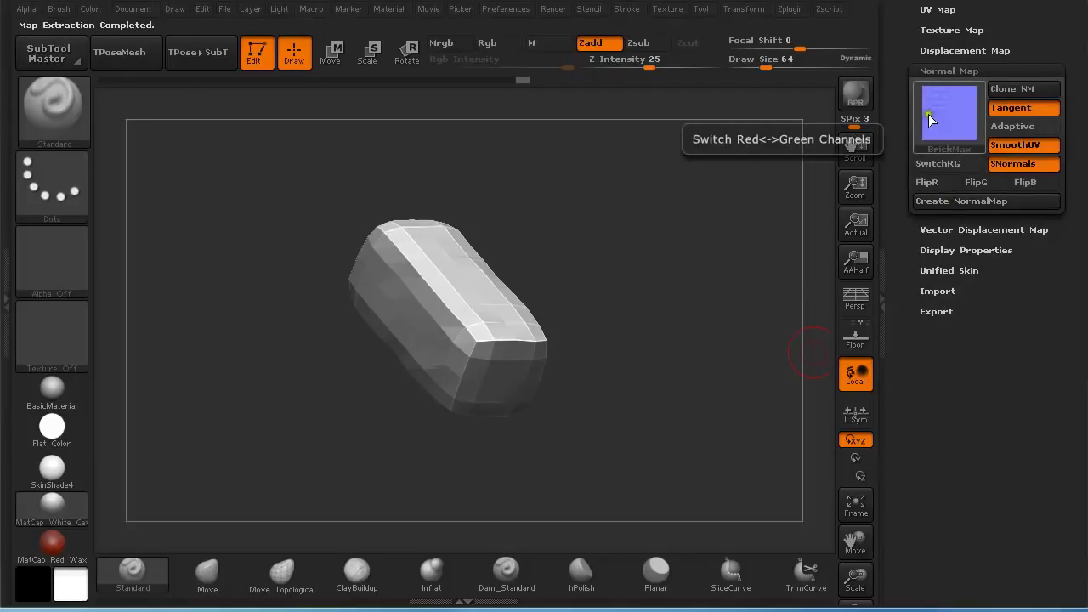
mouse_move(932, 113)
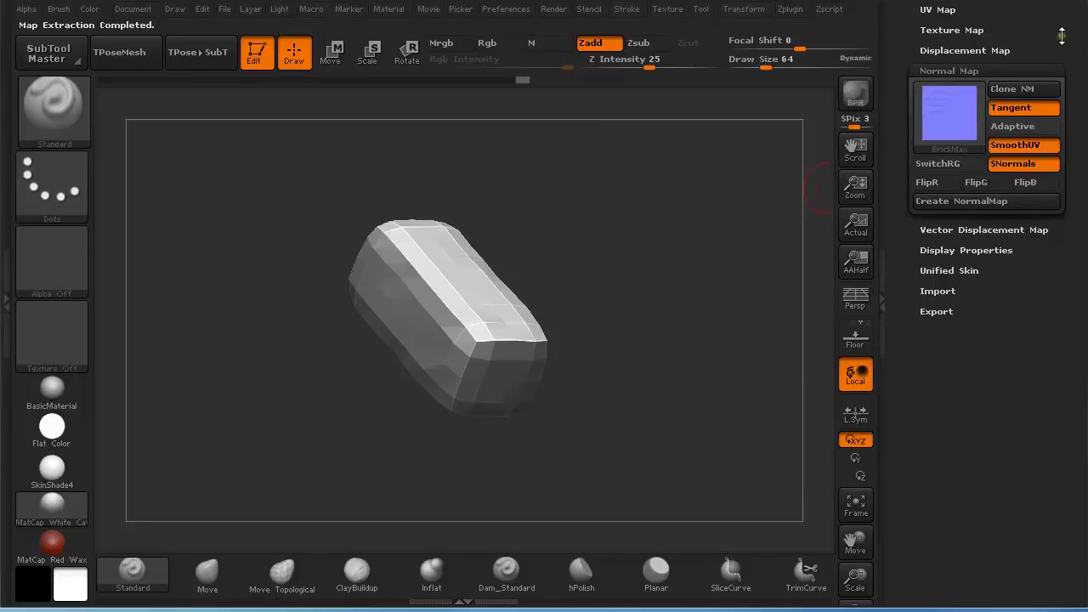
left_click_drag(1061, 38, 1054, 110)
left_click(995, 109)
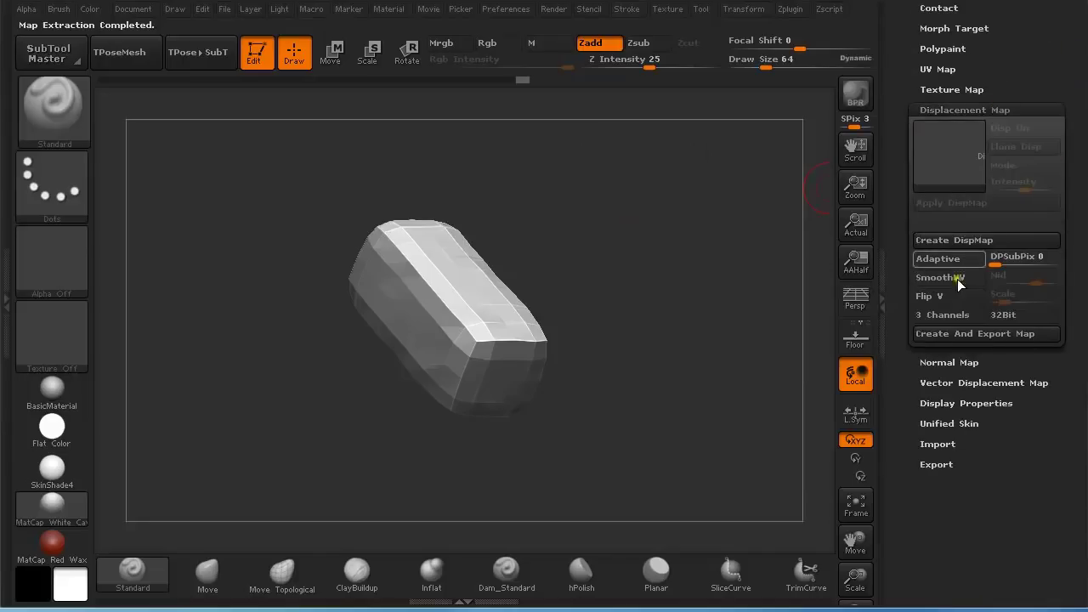
left_click(952, 240)
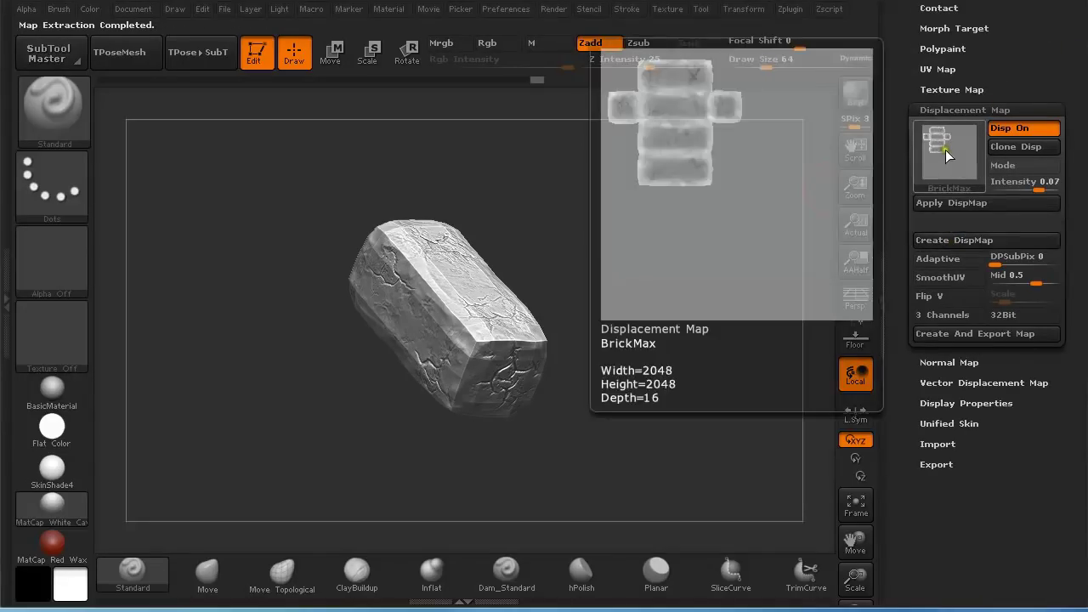
mouse_move(655, 277)
left_mouse_down()
mouse_move(689, 315)
mouse_move(582, 280)
mouse_move(646, 321)
mouse_move(592, 297)
mouse_move(631, 368)
mouse_move(625, 326)
left_mouse_up()
Clone the displacement map into the Alpha slot and the normal map into the Texture slot.
left_click(1029, 148)
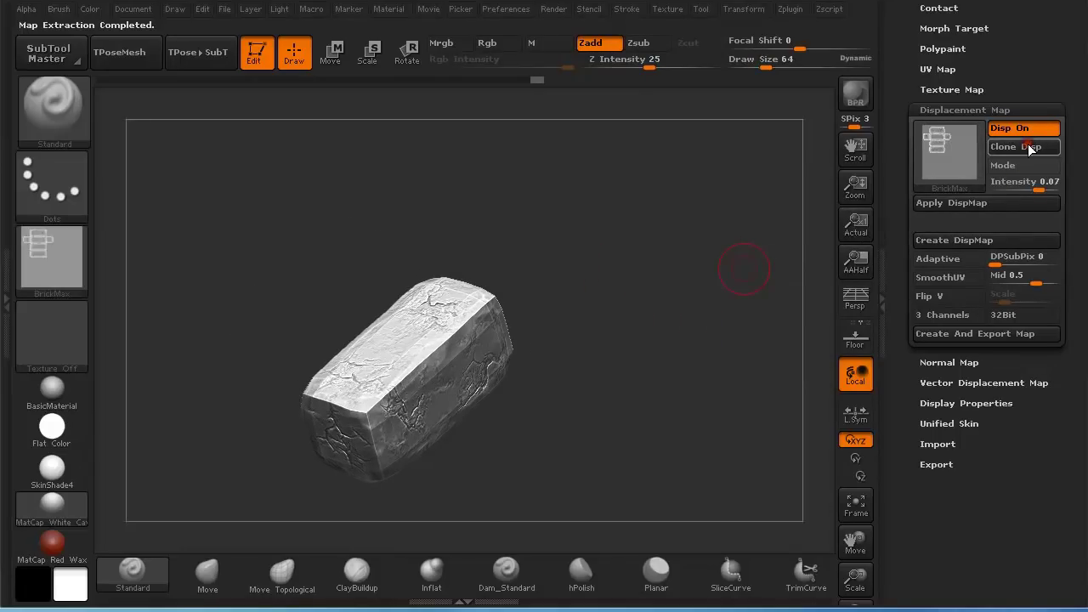
left_click(973, 364)
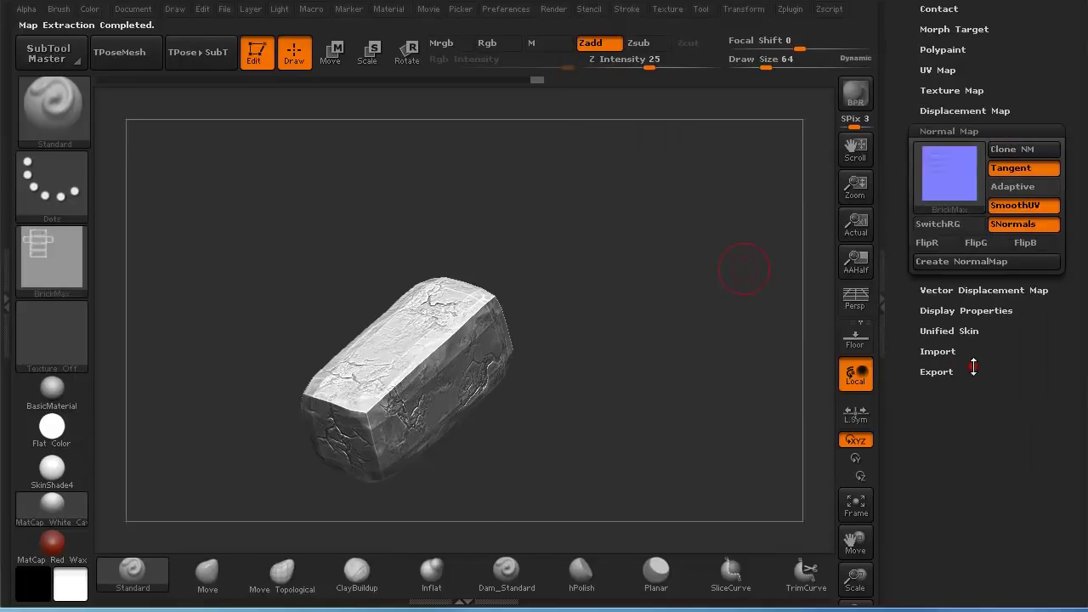
left_click(1007, 149)
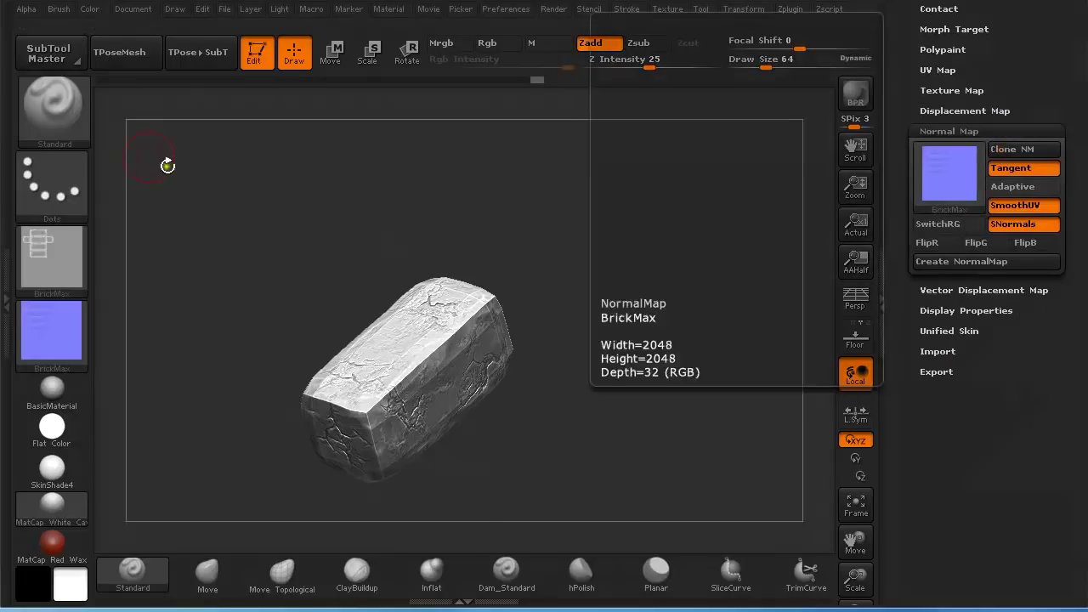
Flip both the displacement alpha and the normal map texture vertically.
left_click(26, 10)
left_click(102, 312)
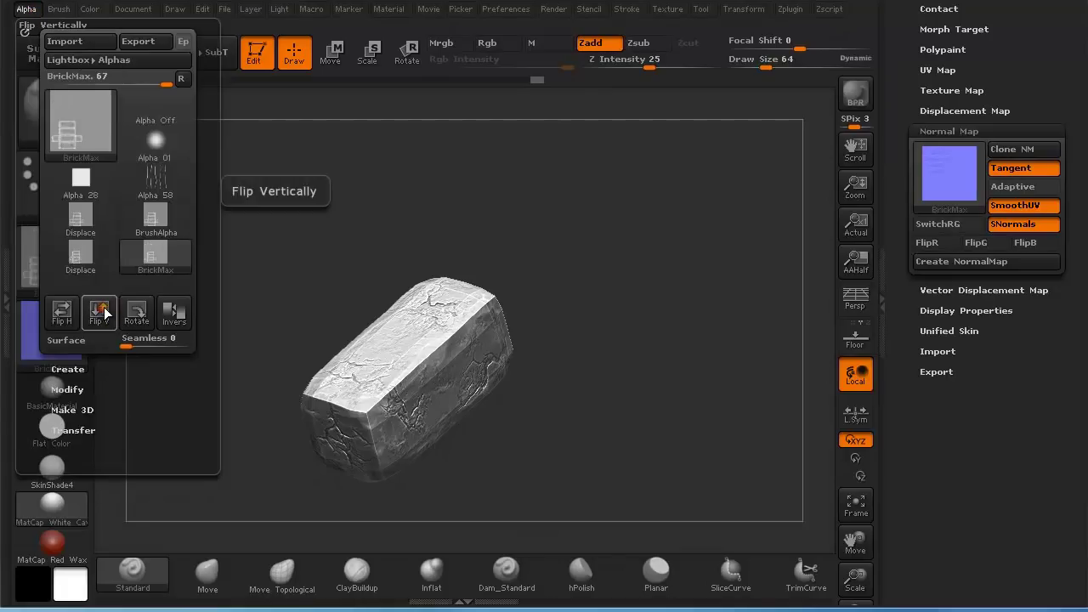
left_click(668, 10)
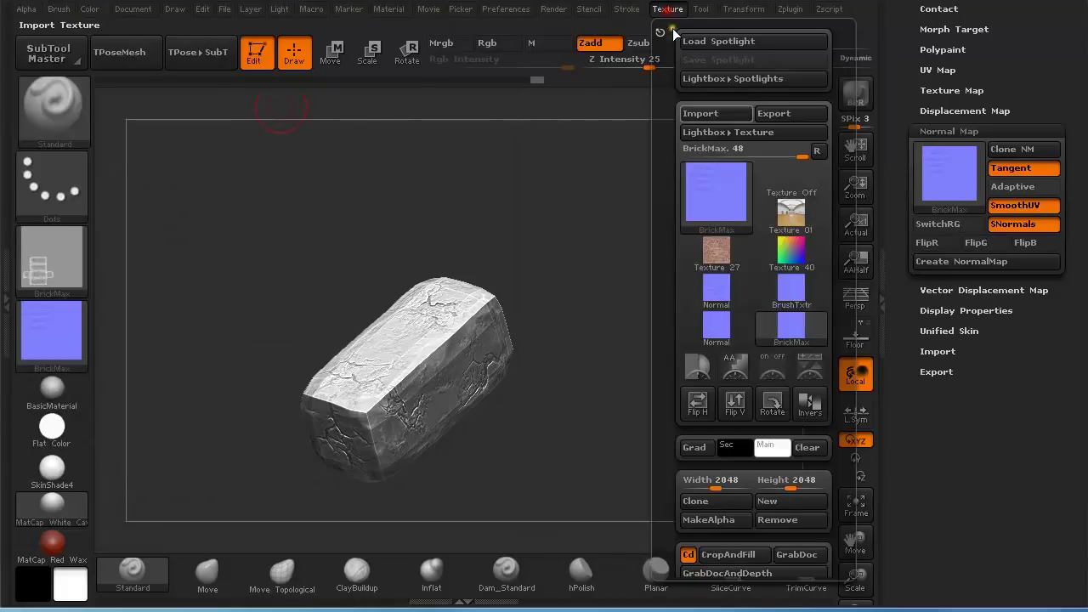
left_click(736, 400)
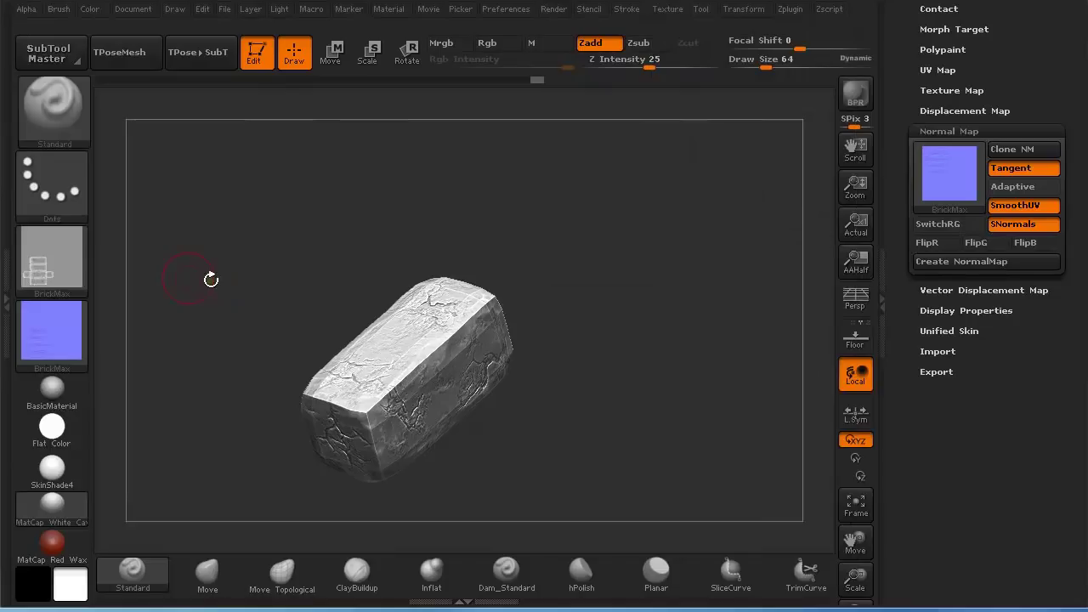
Begin exporting the displacement alpha to the Textures folder, cancel, then inspect the brick's detail.
left_click(55, 254)
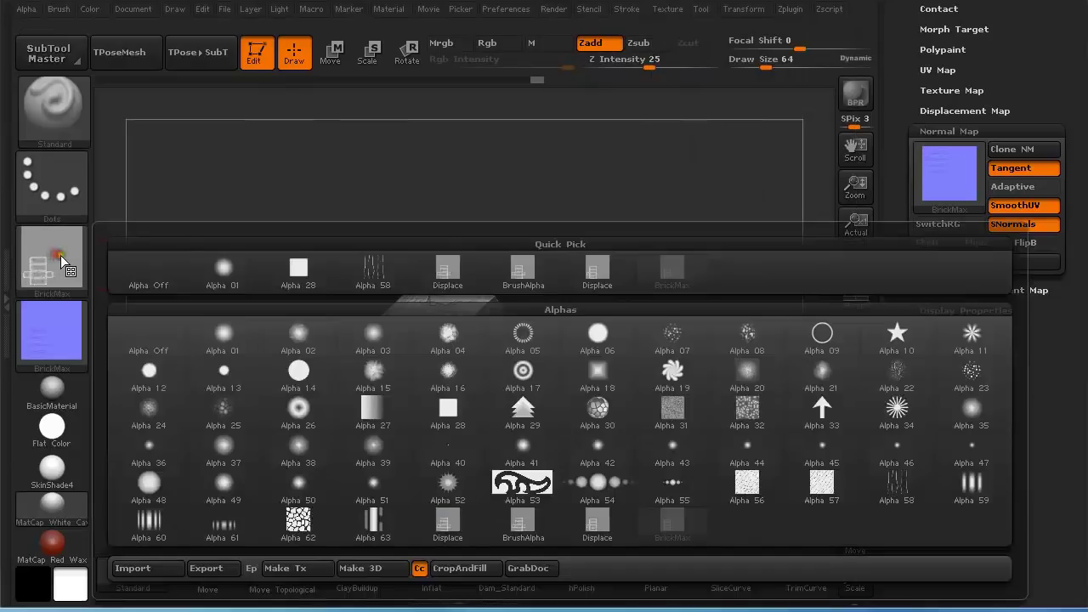
left_click(207, 569)
double_click(203, 139)
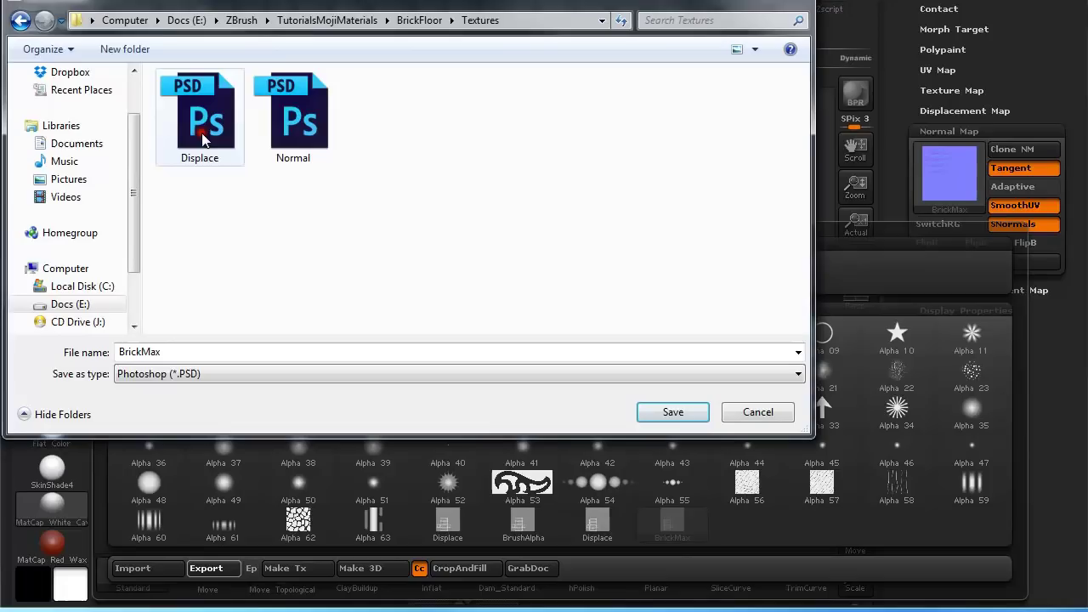
left_click(748, 418)
left_click_drag(566, 246, 617, 220)
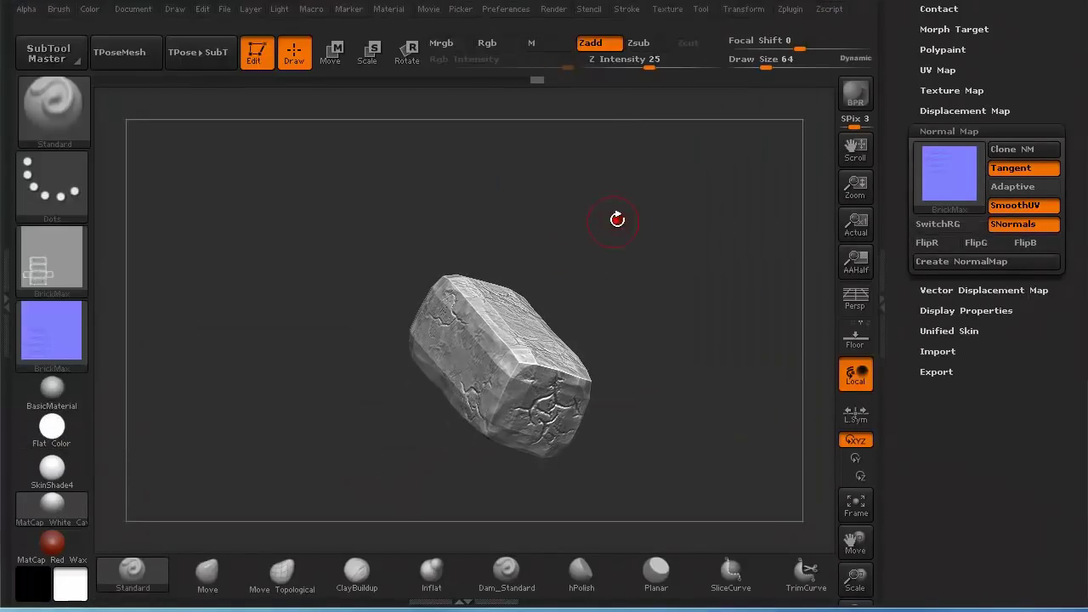